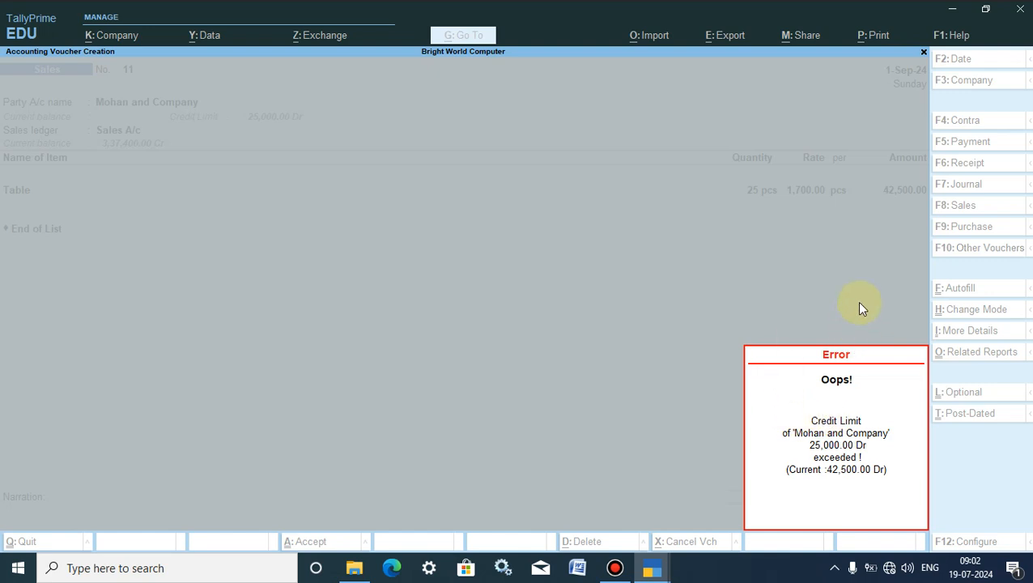
Minimize the sales voucher window and switch to the other TallyPrime window showing the Gateway of Tally
click(950, 9)
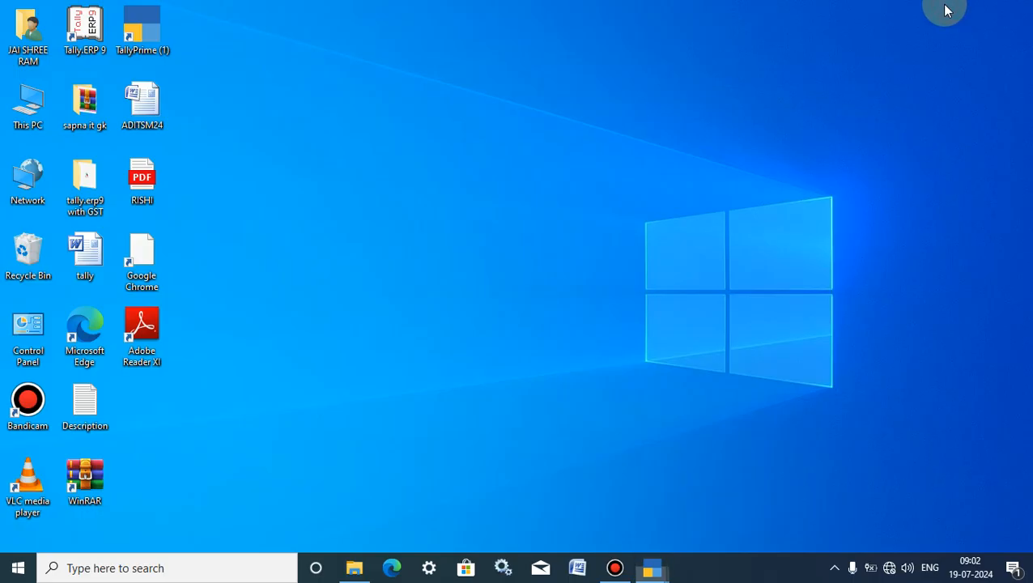
right_click(649, 97)
click(680, 142)
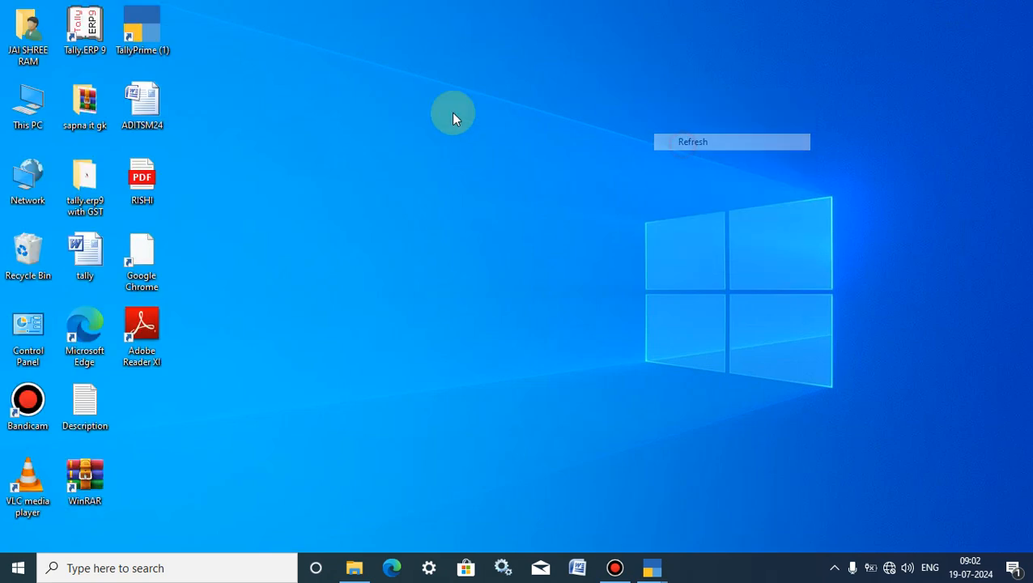
right_click(451, 118)
click(475, 161)
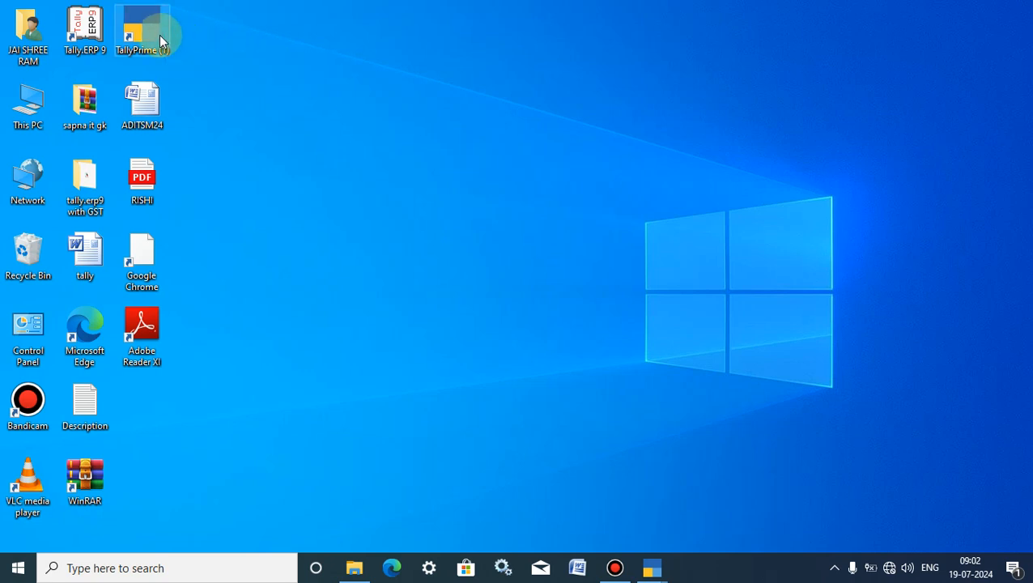
click(158, 35)
click(653, 567)
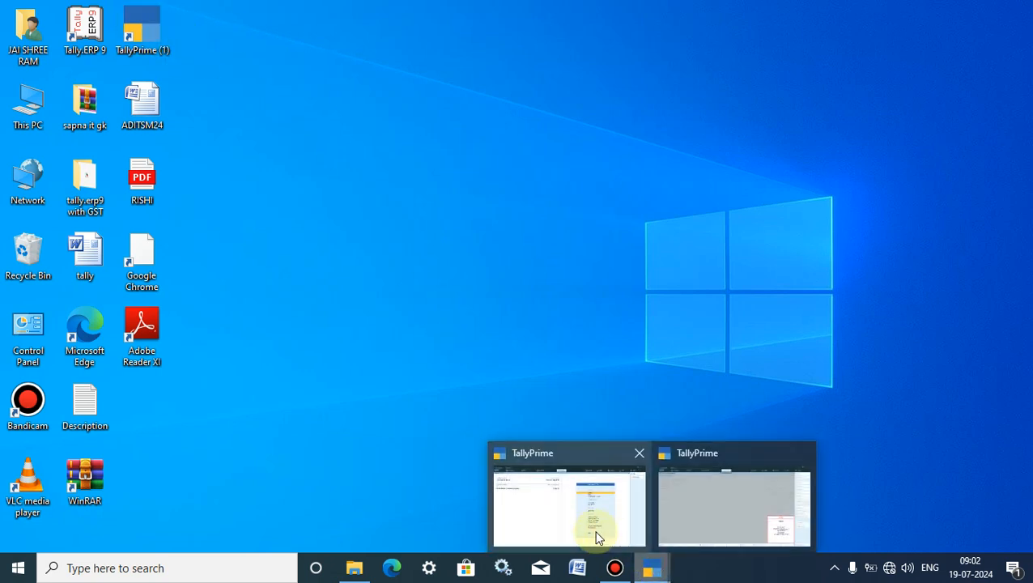
click(595, 535)
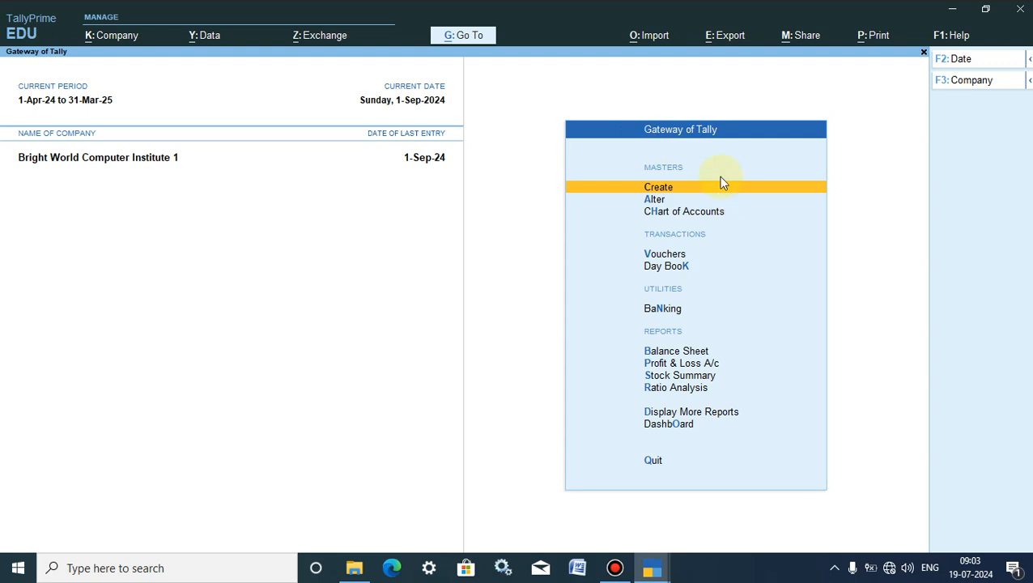
Review the company features and accept them with Maintain Accounts, Enable Bill-wise entry and Maintain Inventory set to Yes
key(F11)
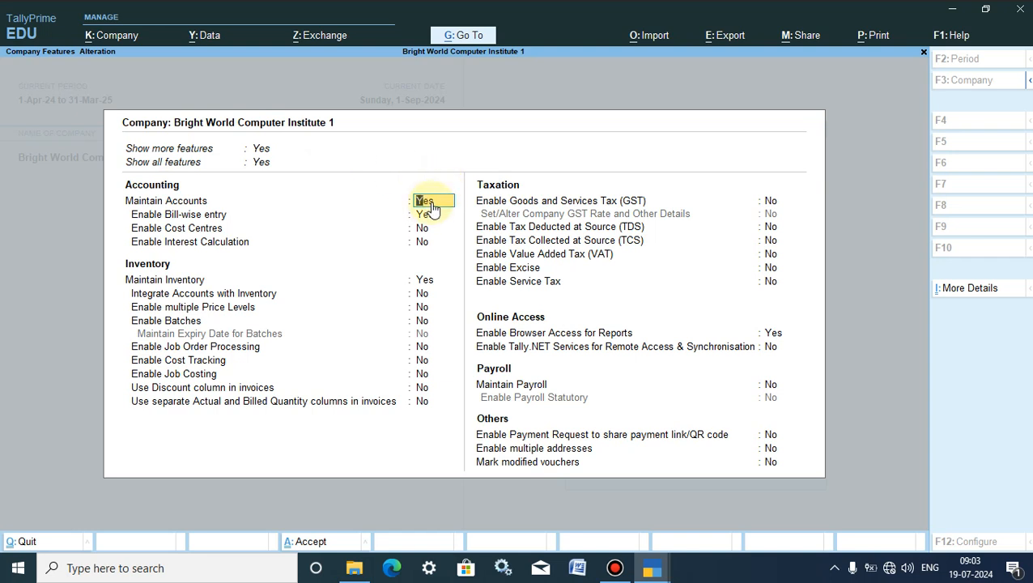
key(Return)
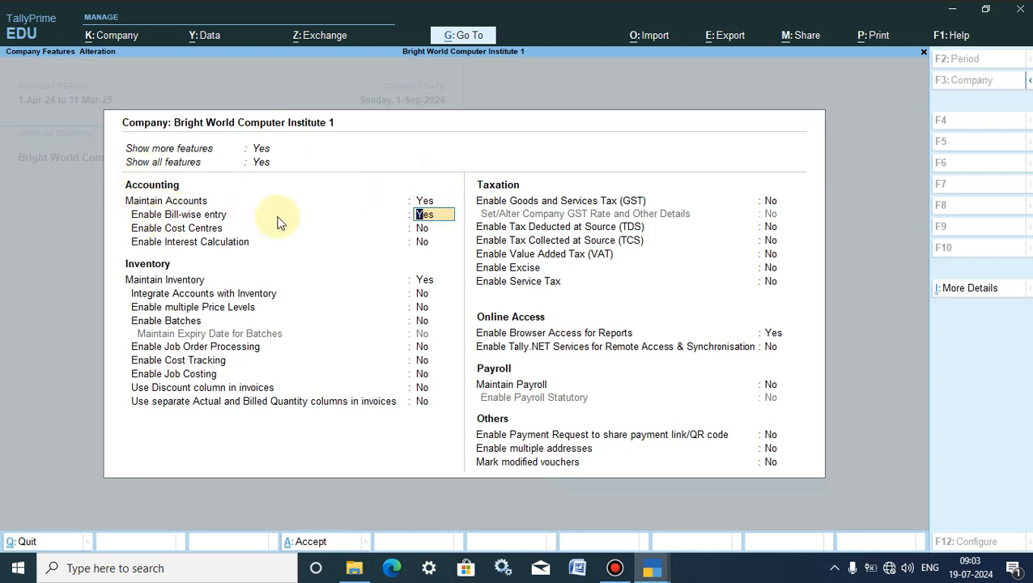
click(438, 226)
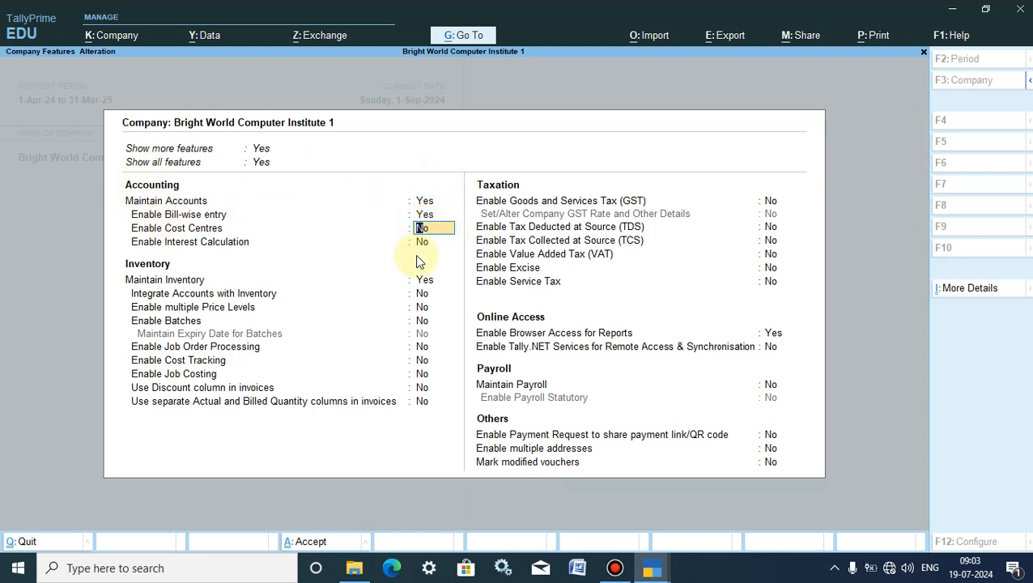
click(425, 281)
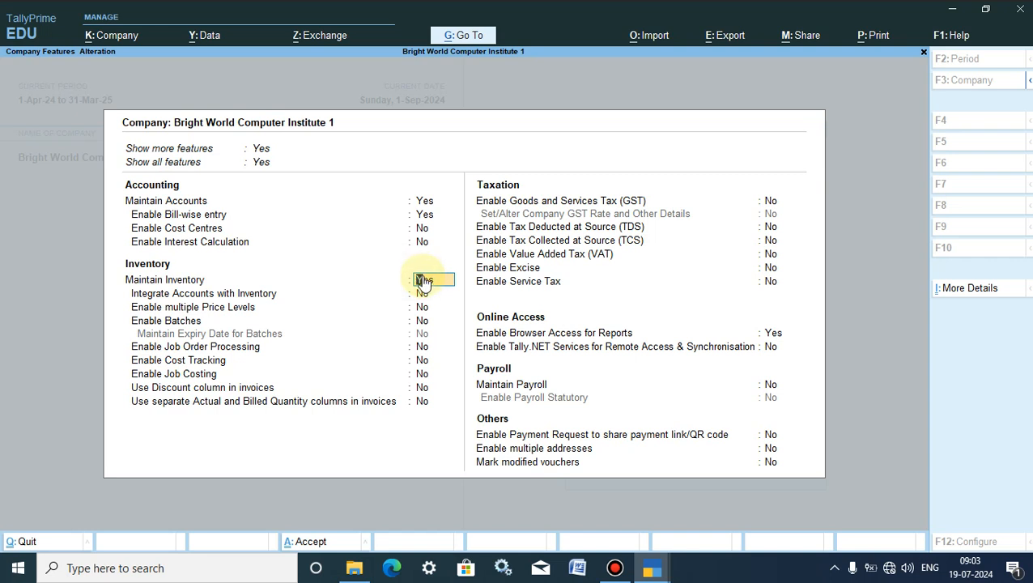
click(314, 540)
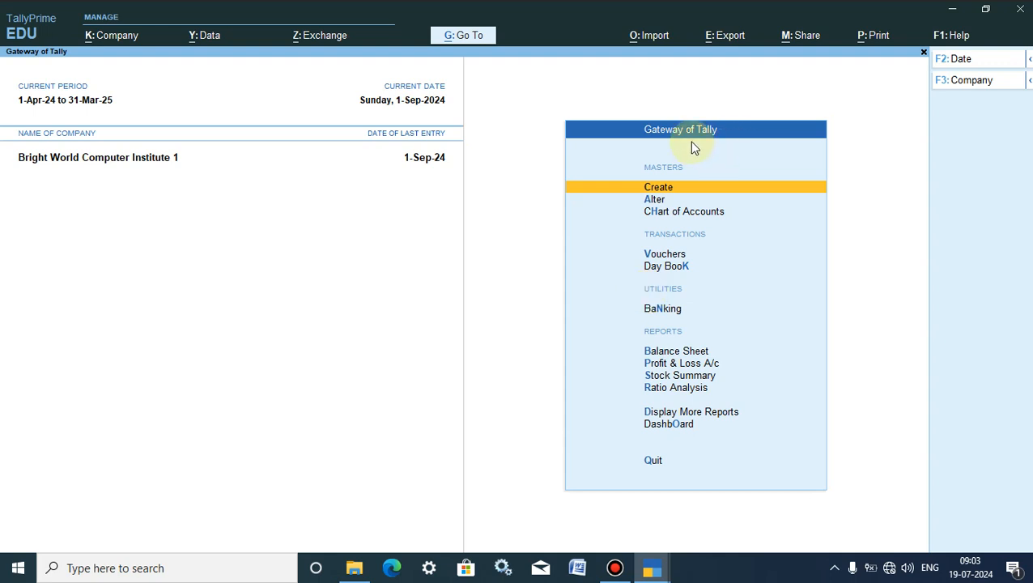
Try to create a new ledger named Mohan and Company, and return to the Gateway of Tally
click(658, 189)
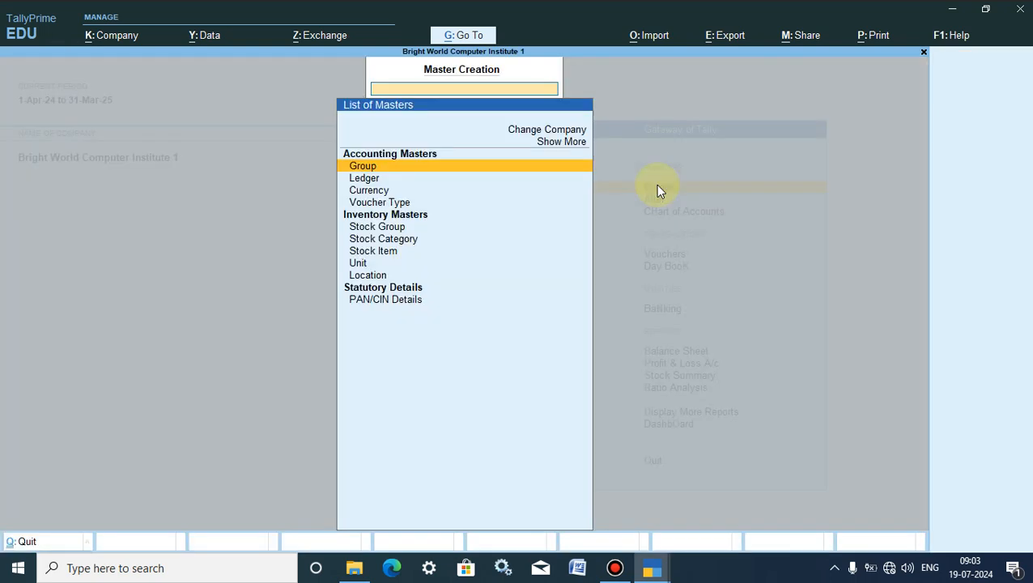
click(363, 180)
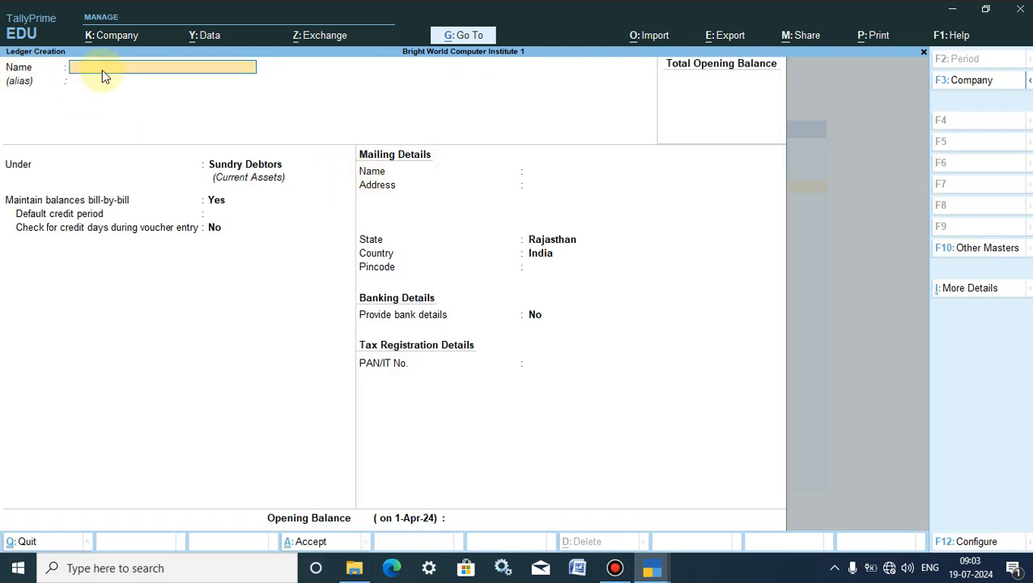
text(Mohan c)
key(Return)
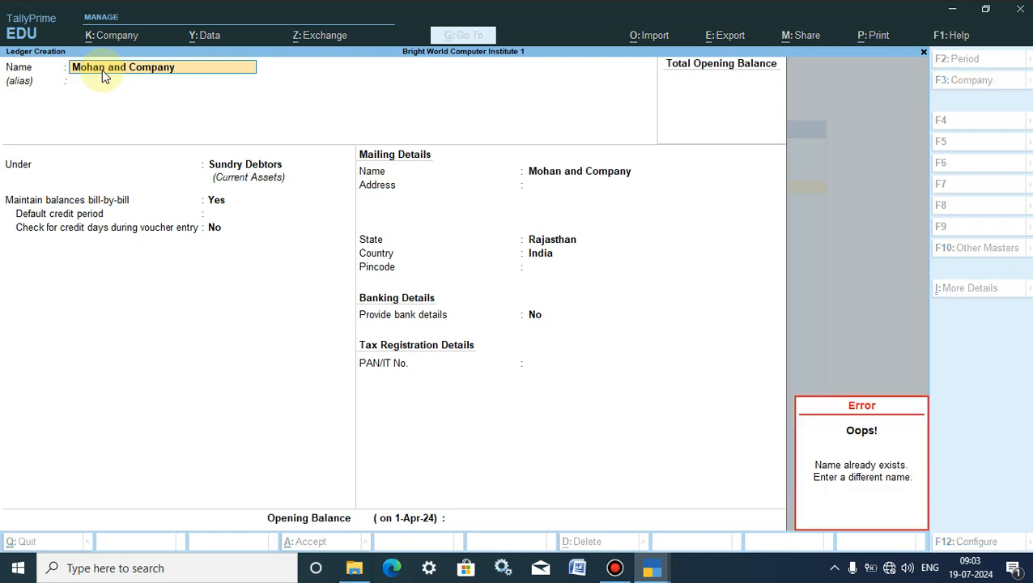
key(Escape)
key(Escape)
key(Escape)
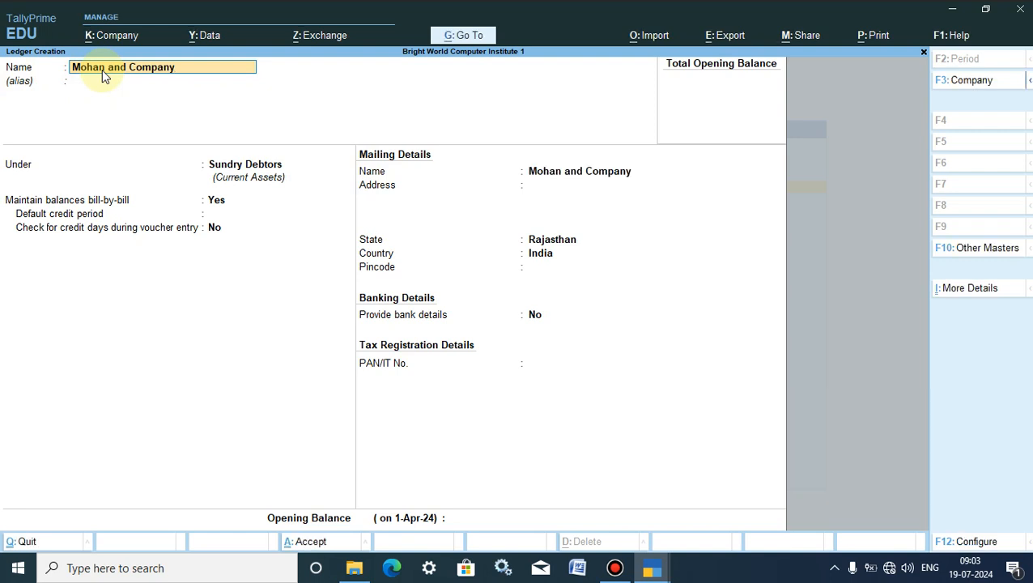
key(y)
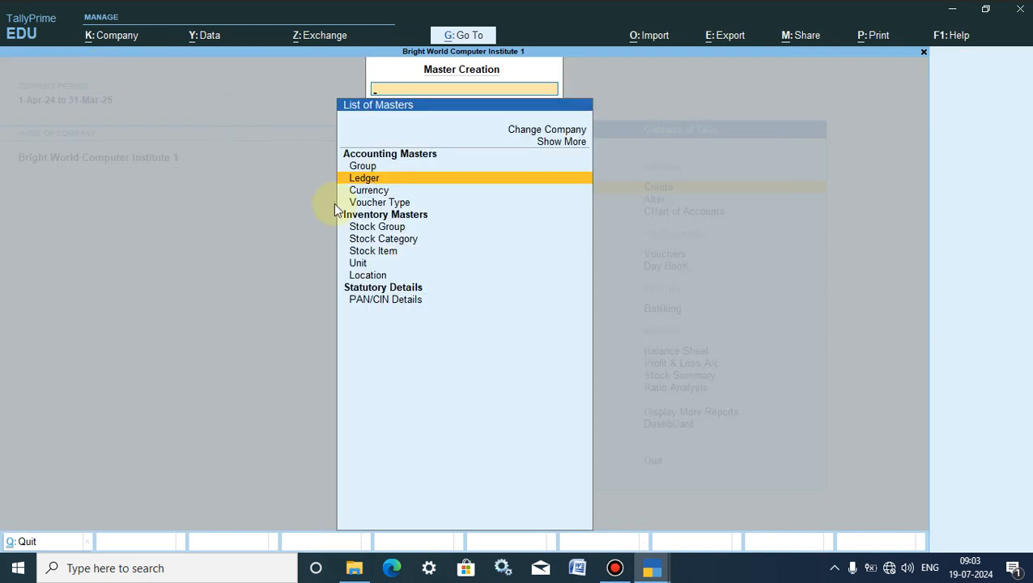
key(Escape)
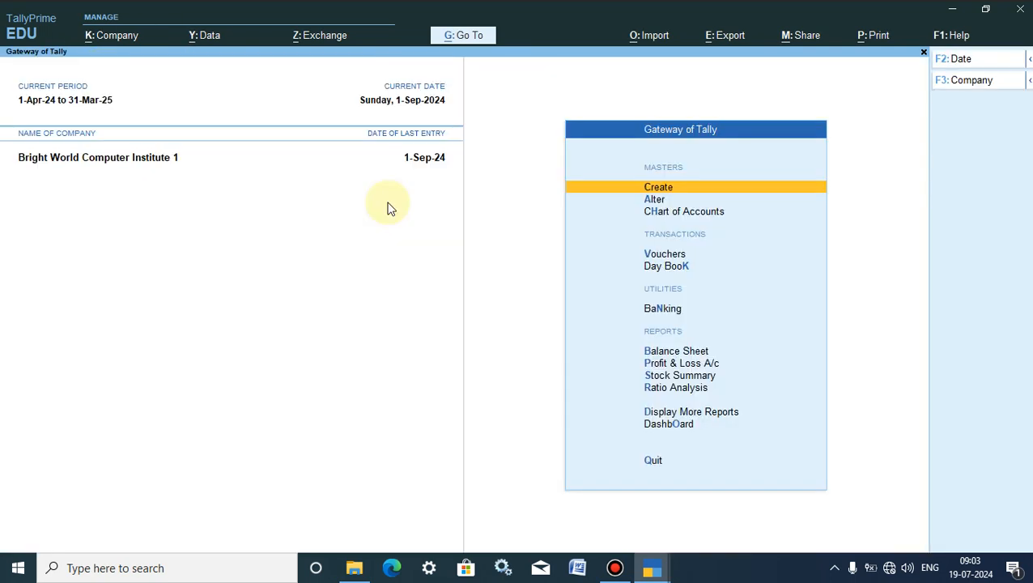
Open the existing Mohan and Company ledger for alteration
click(656, 202)
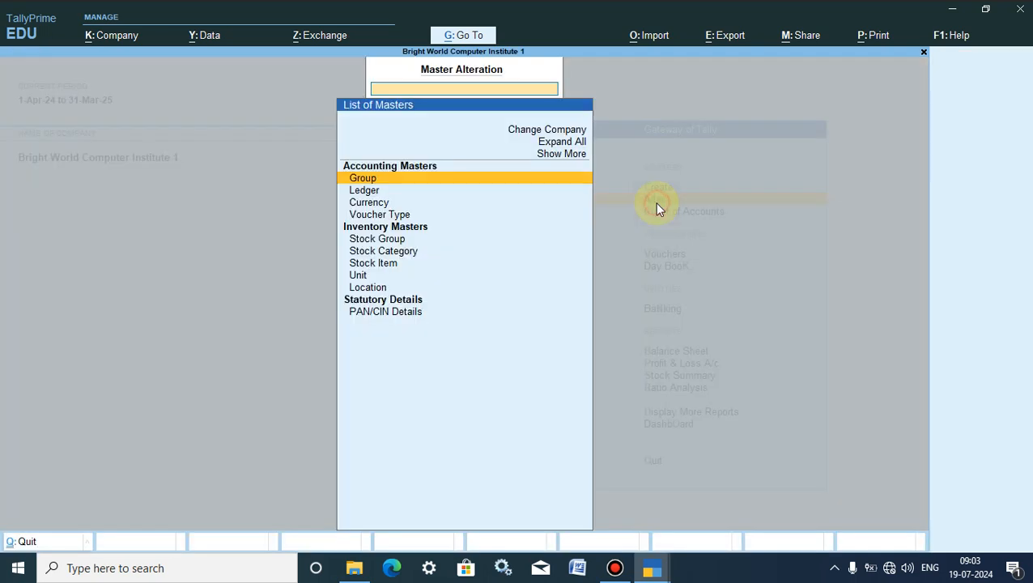
click(368, 192)
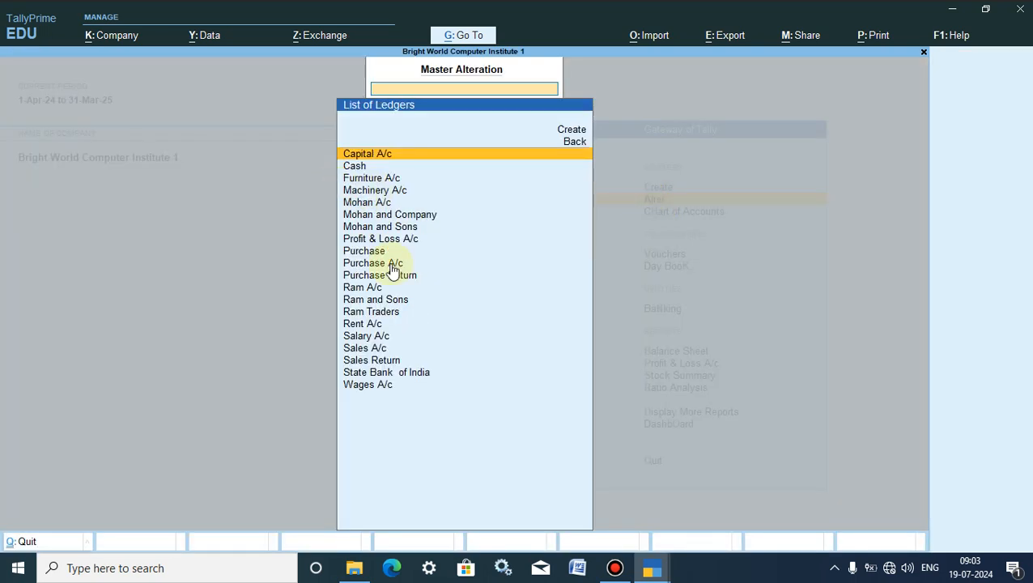
click(395, 215)
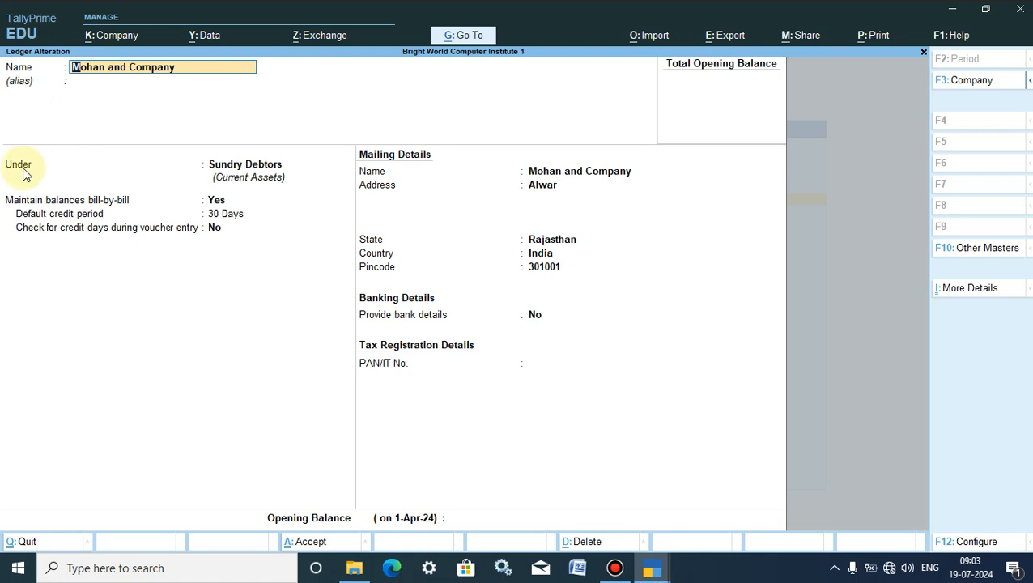
Keep the ledger under Sundry Debtors with bill-by-bill balances, and set the default credit period to 30 Days
click(212, 166)
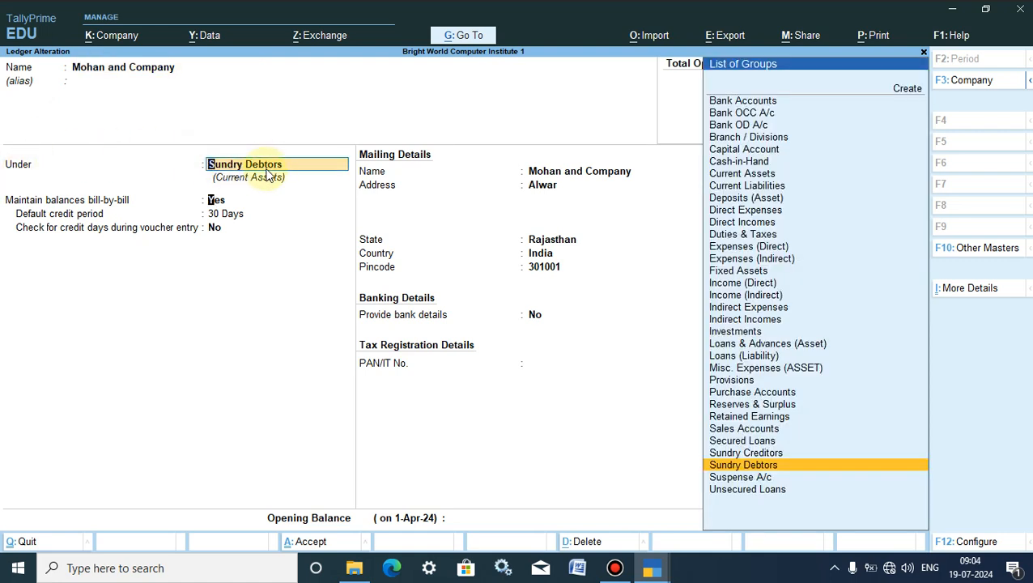
key(Return)
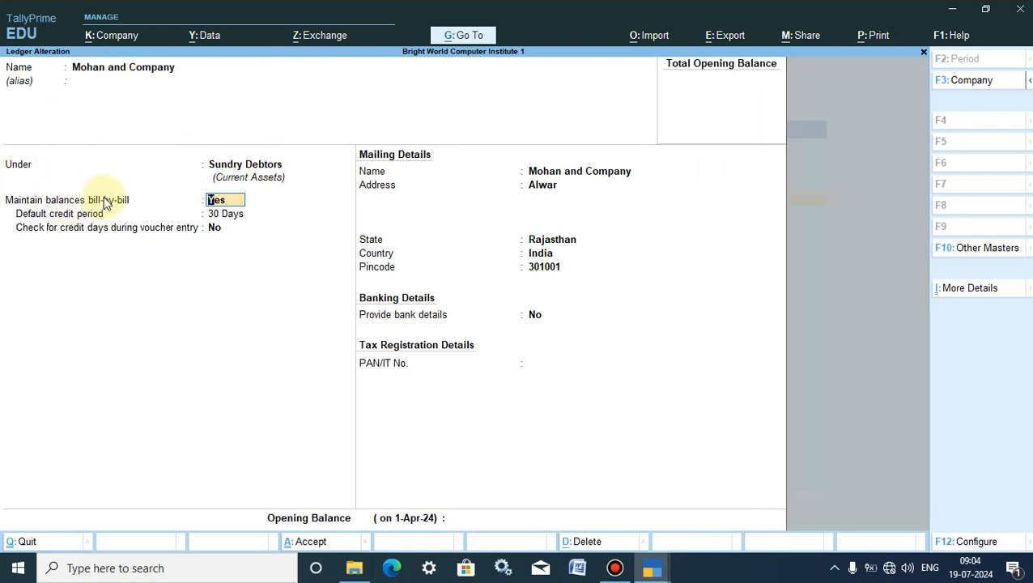
click(218, 214)
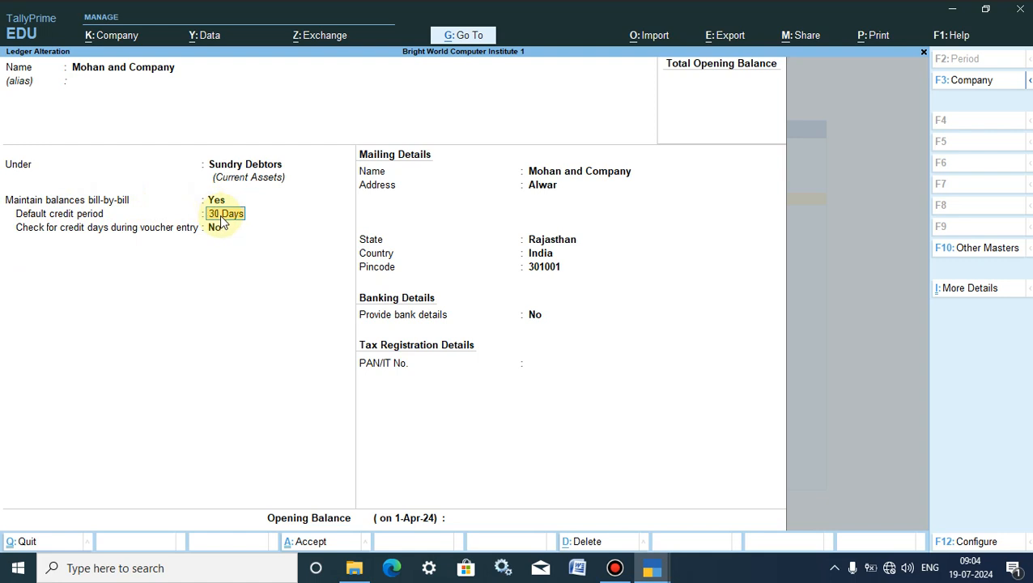
text(15)
key(Return)
click(223, 216)
key(Return)
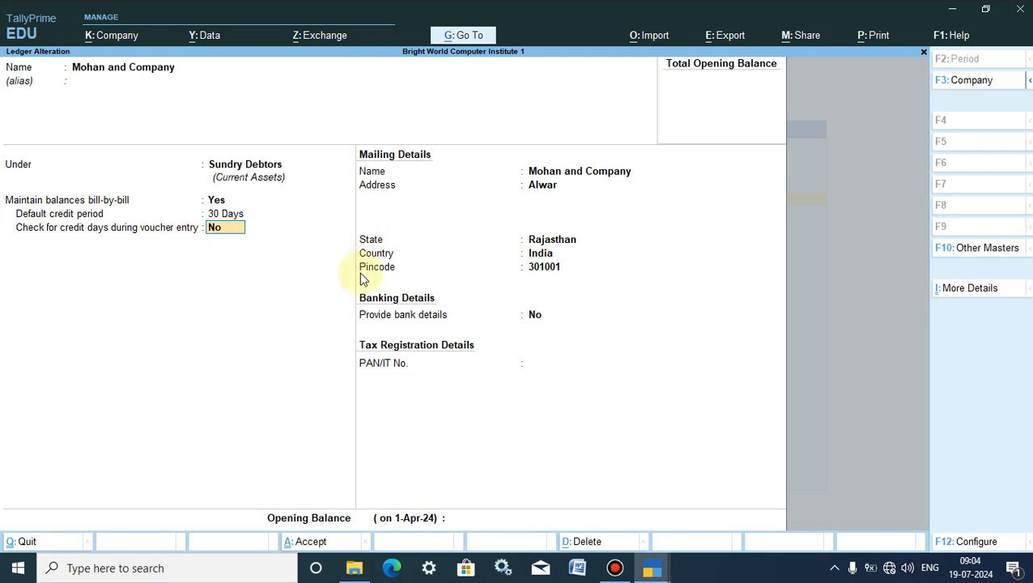
Show more options in the ledger configuration, set Provide Credit Limits to Yes and accept the configuration
click(968, 544)
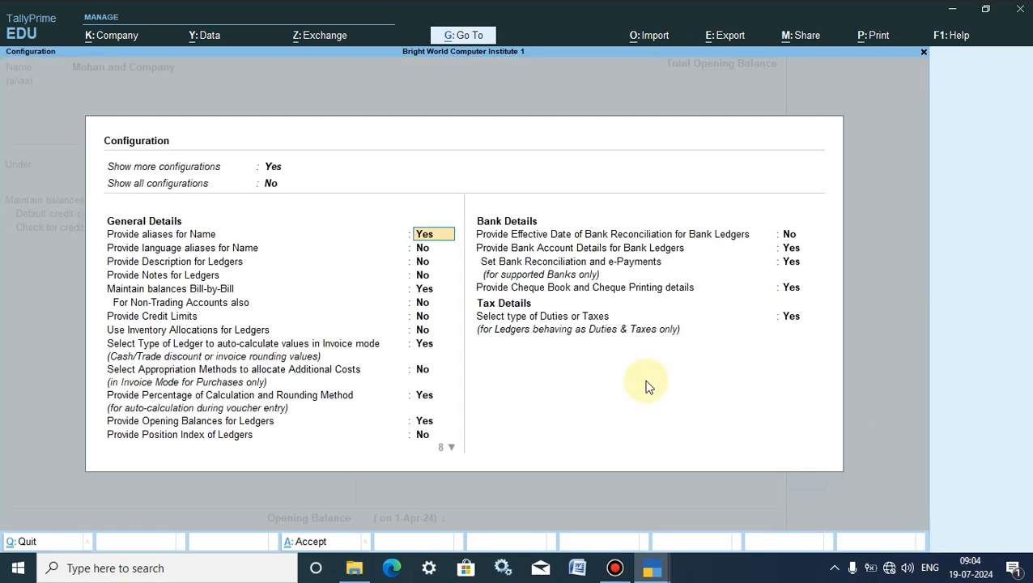
click(275, 171)
key(n)
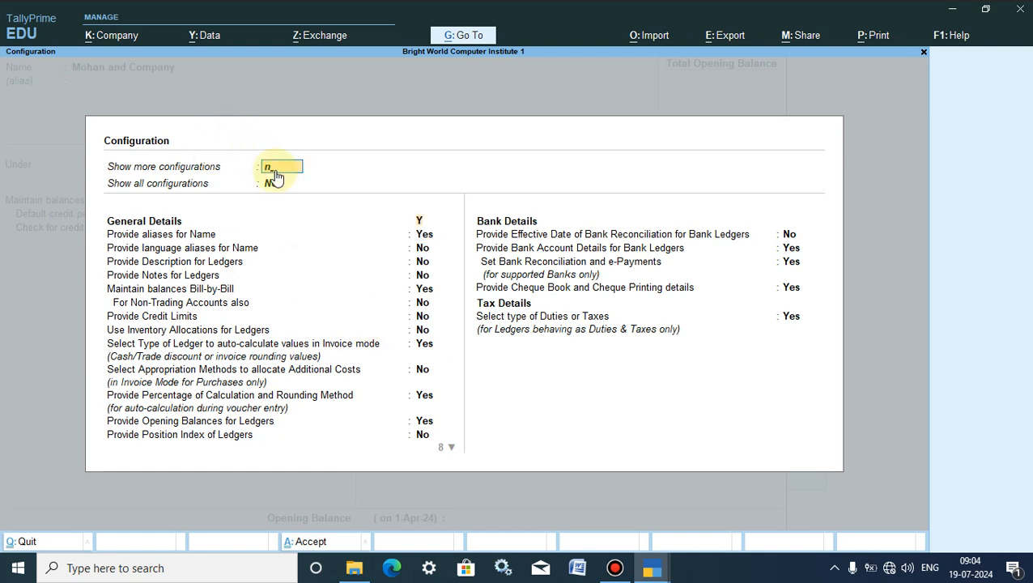
click(274, 172)
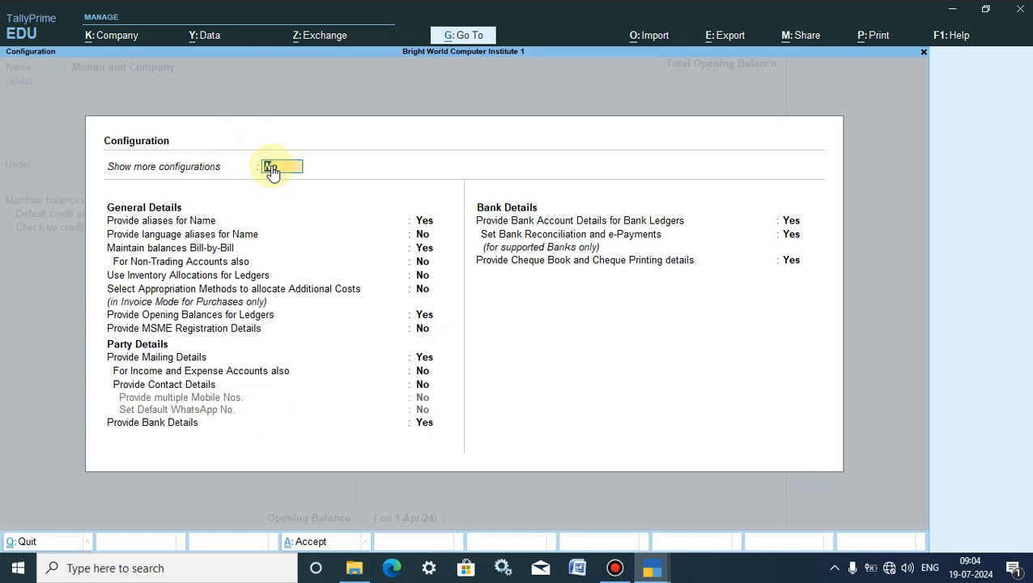
key(y)
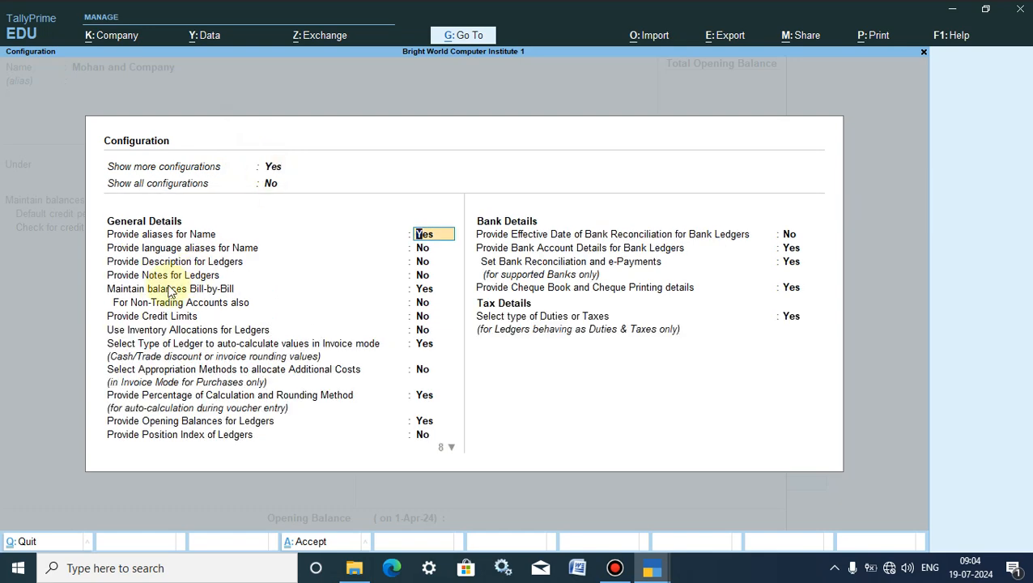
click(126, 318)
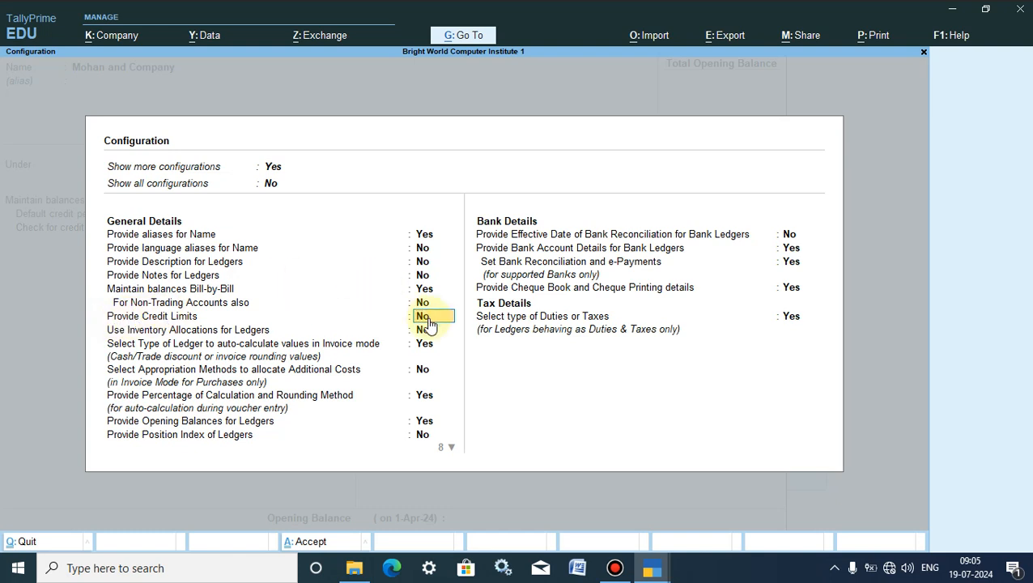
key(Return)
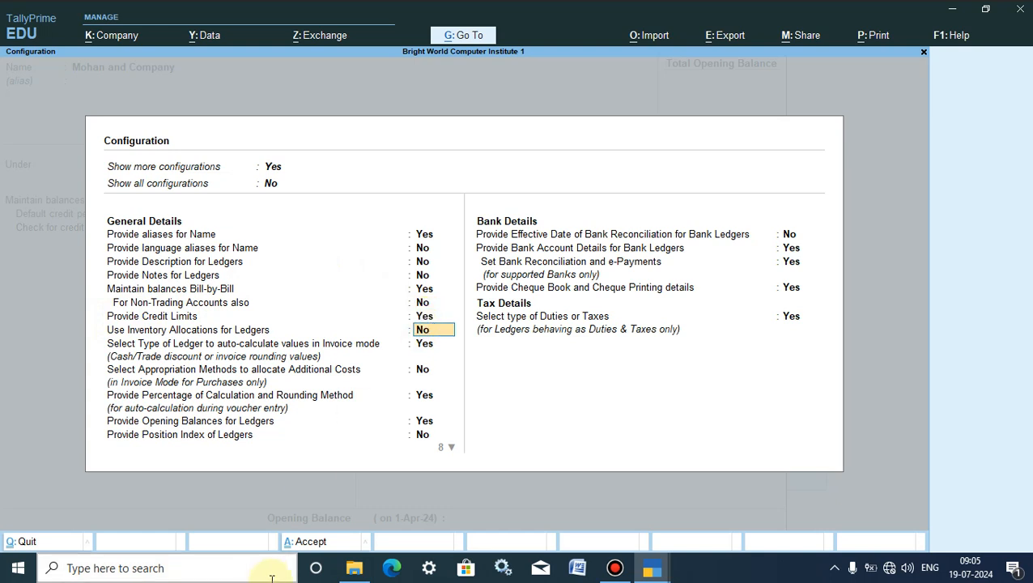
click(305, 544)
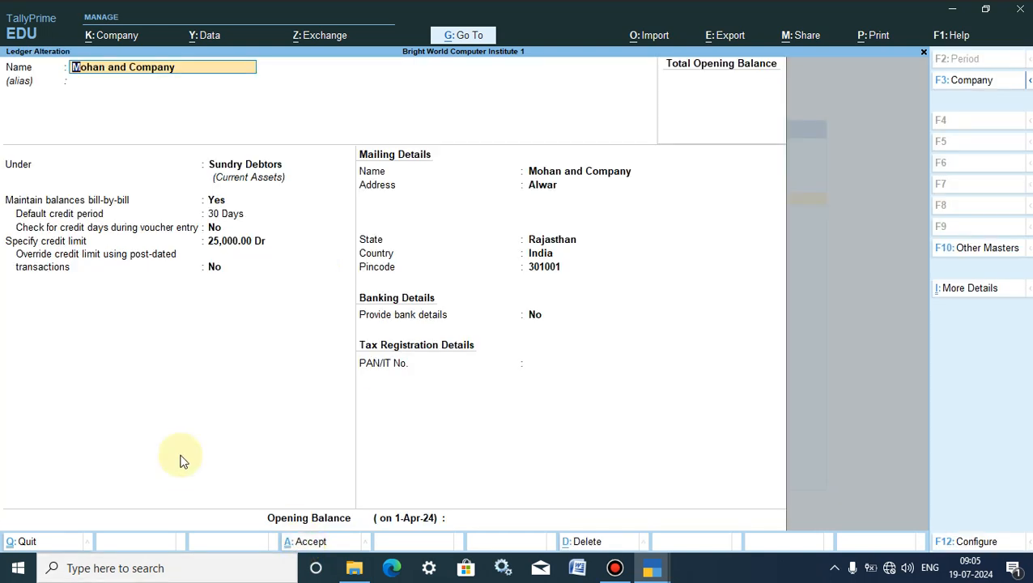
Set the ledger's credit limit to 25000, keep the post-dated transactions override at No, and move to the mailing address
click(43, 242)
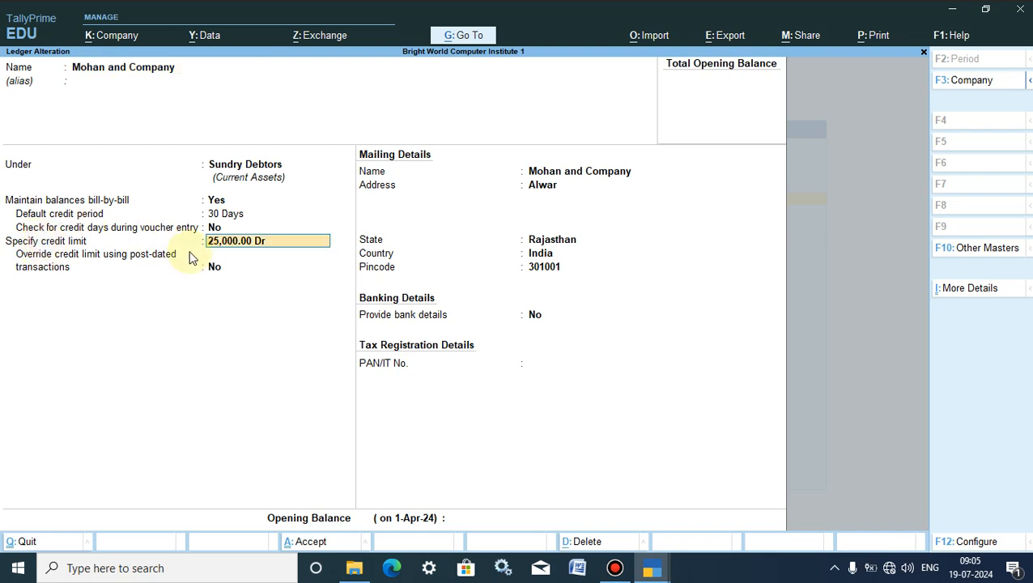
text(25000)
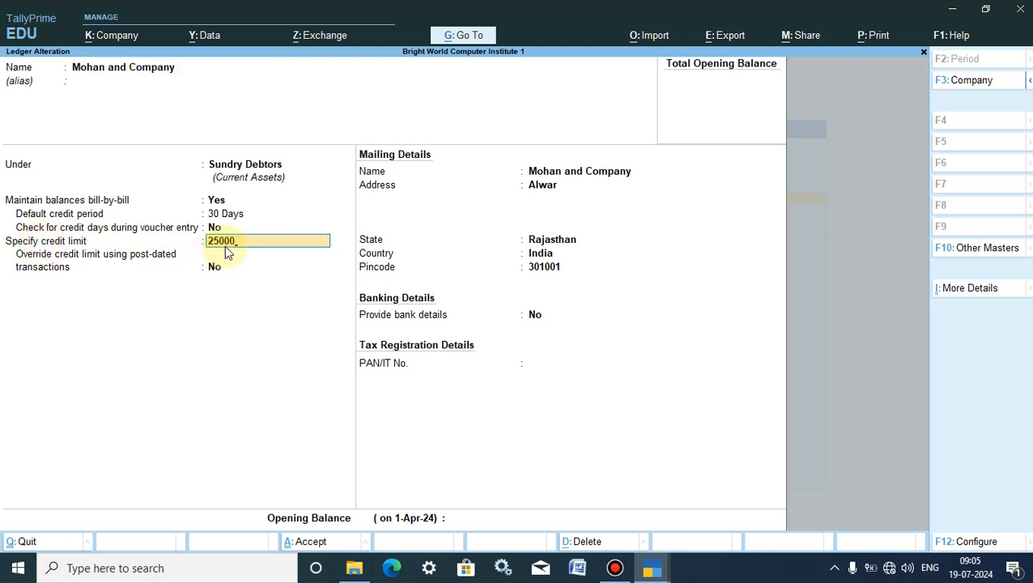
key(Return)
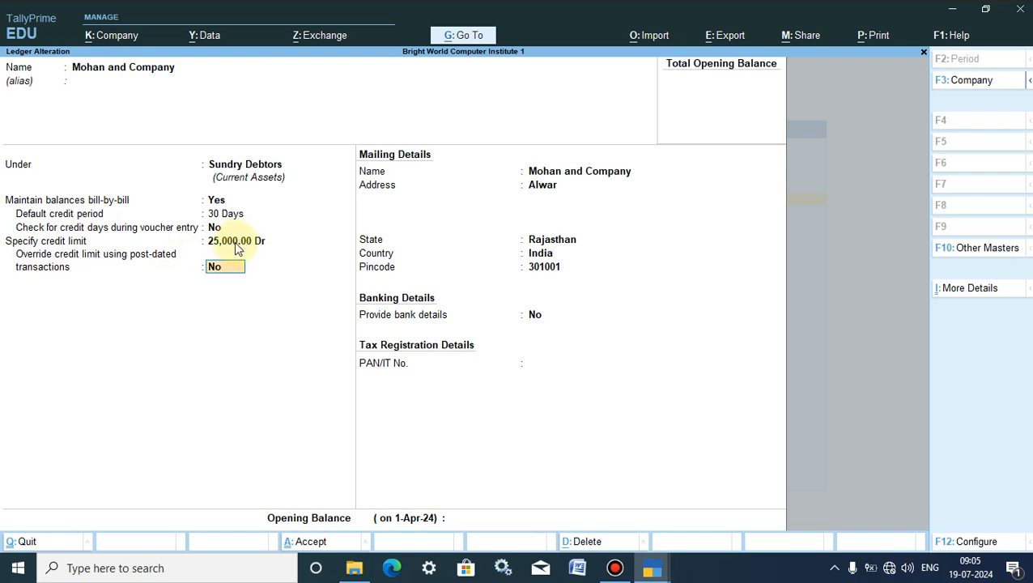
key(Return)
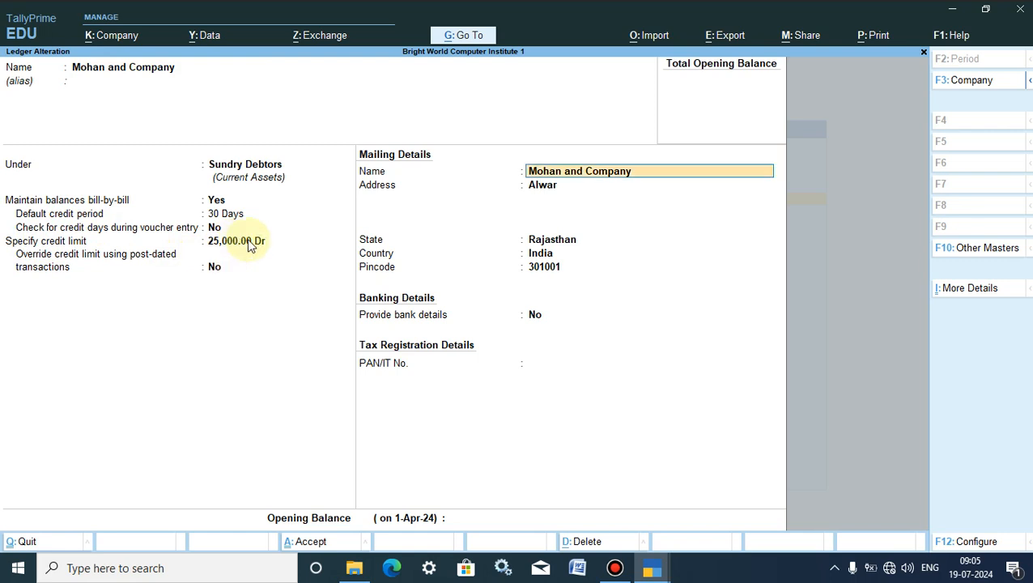
click(542, 187)
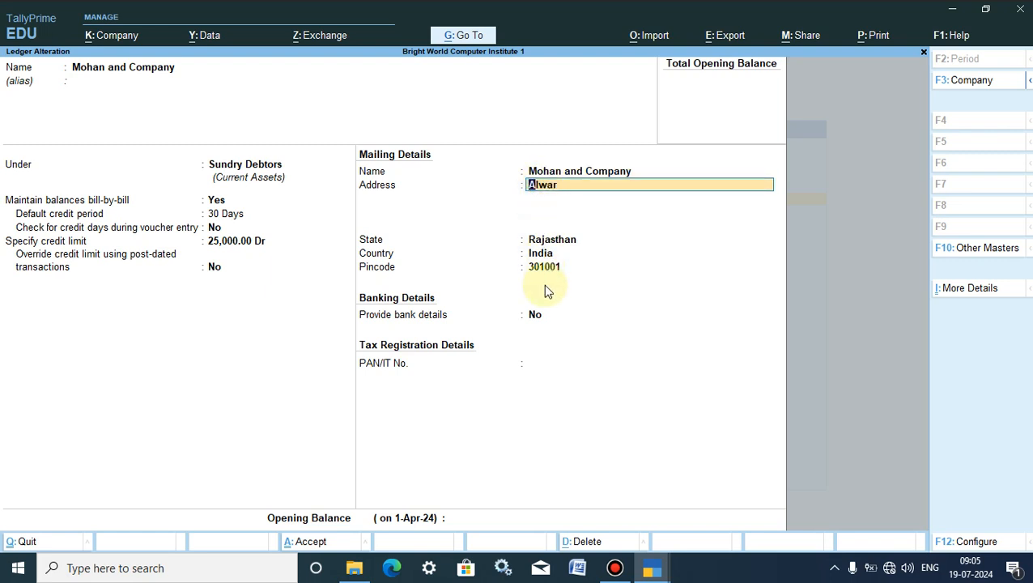
Accept the altered ledger, return to the Gateway of Tally and start a new sales voucher
click(306, 548)
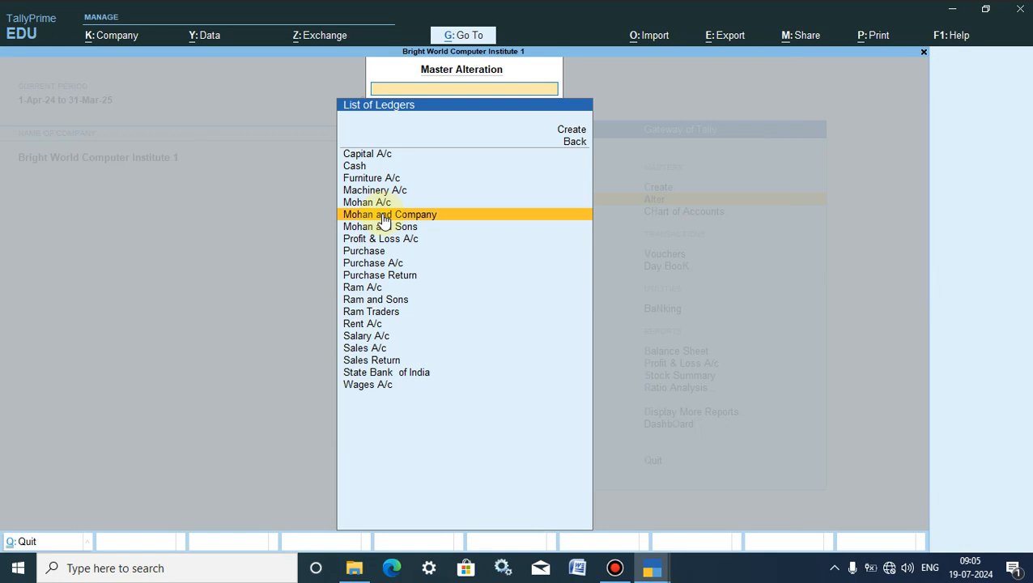
click(28, 543)
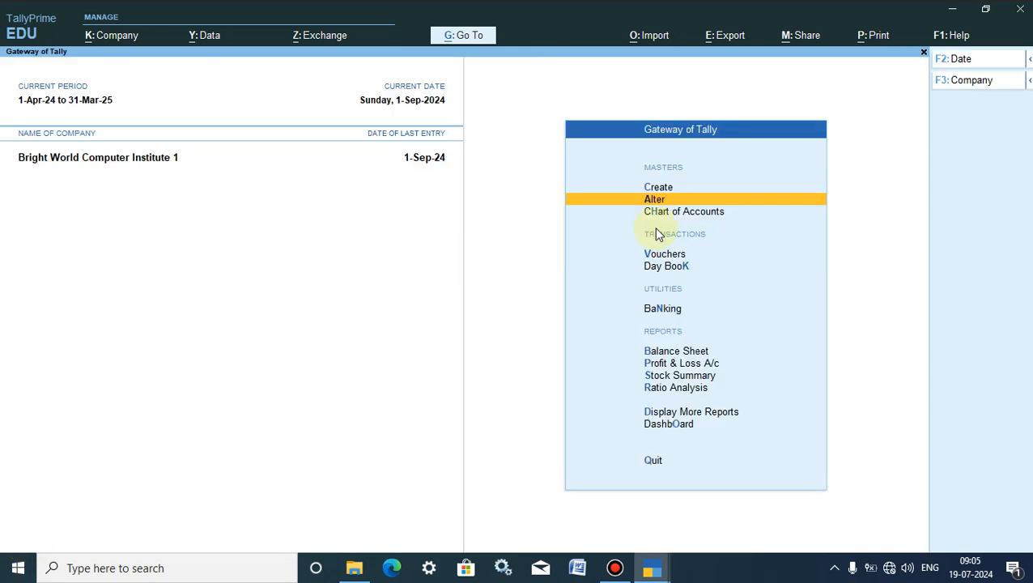
click(667, 254)
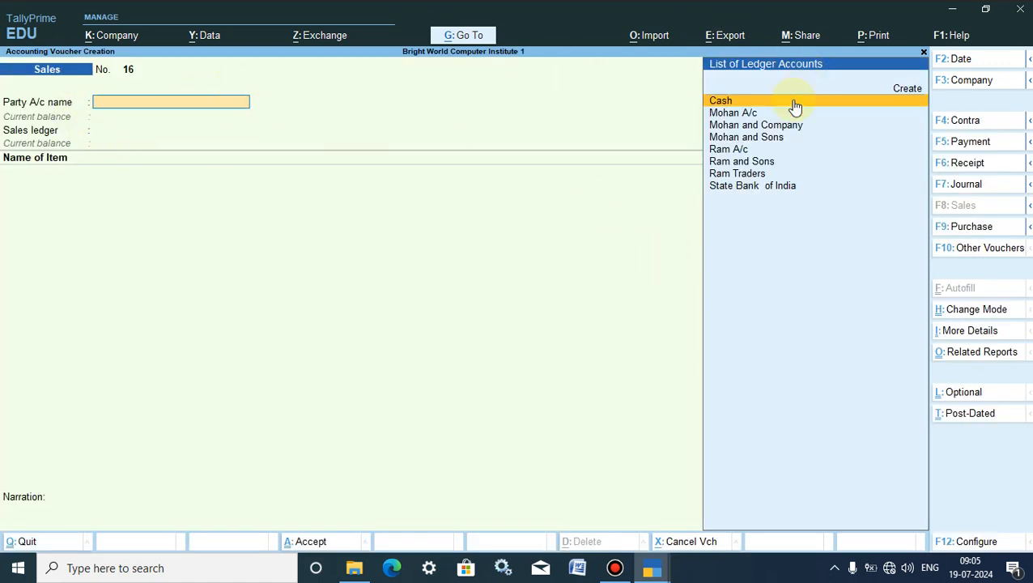
Choose Mohan and Company as the party, accept the dispatch and party details, and select Sales A/c as the sales ledger
click(761, 124)
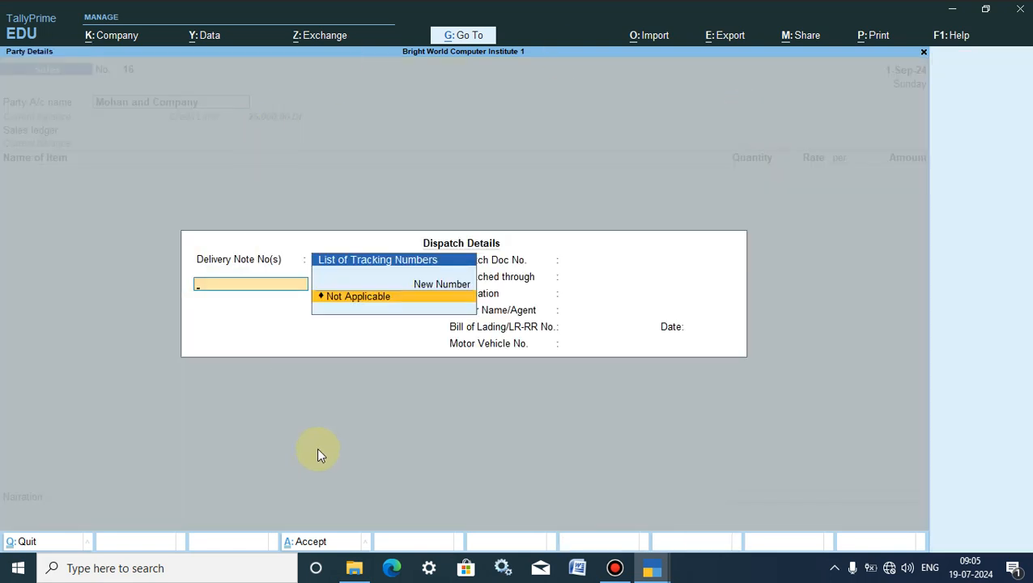
click(312, 541)
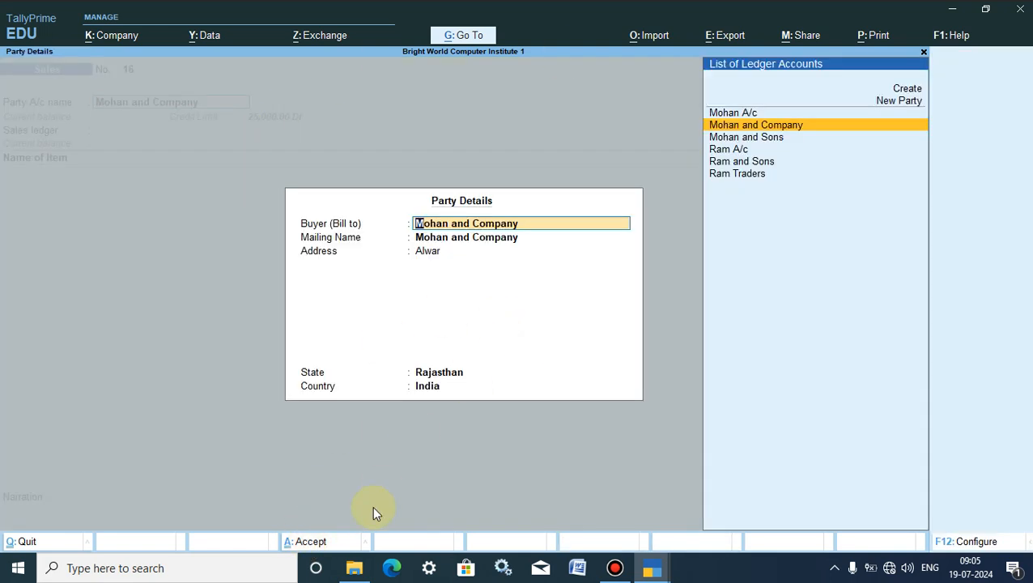
click(311, 541)
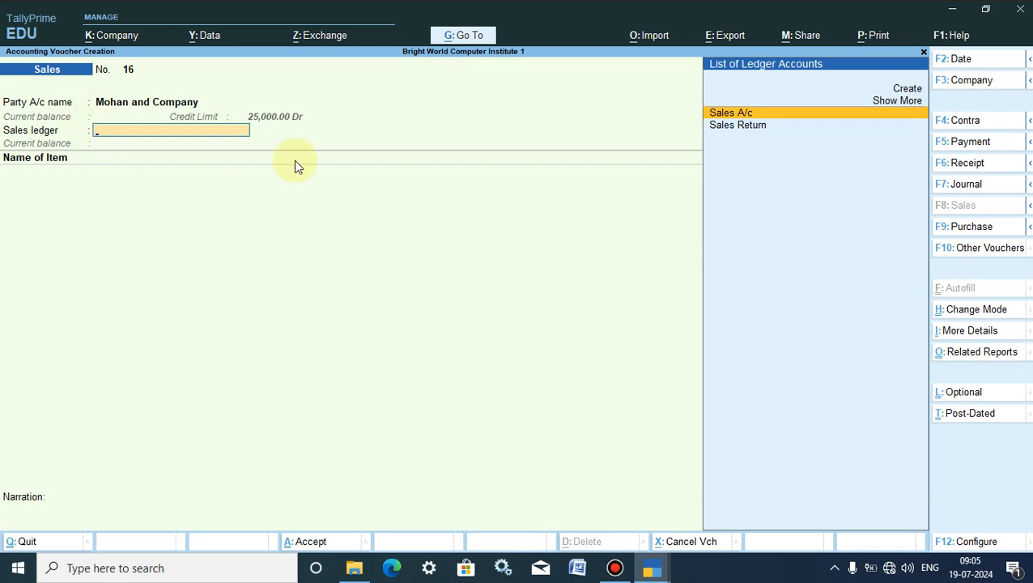
click(732, 114)
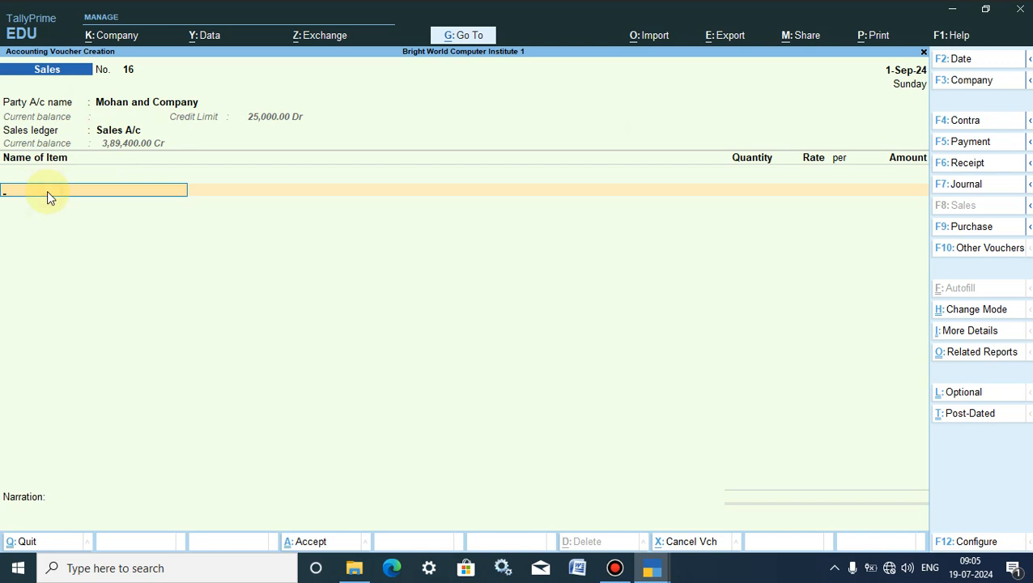
Add the stock item Table to the voucher with tracking number and order number both Not Applicable
text(P)
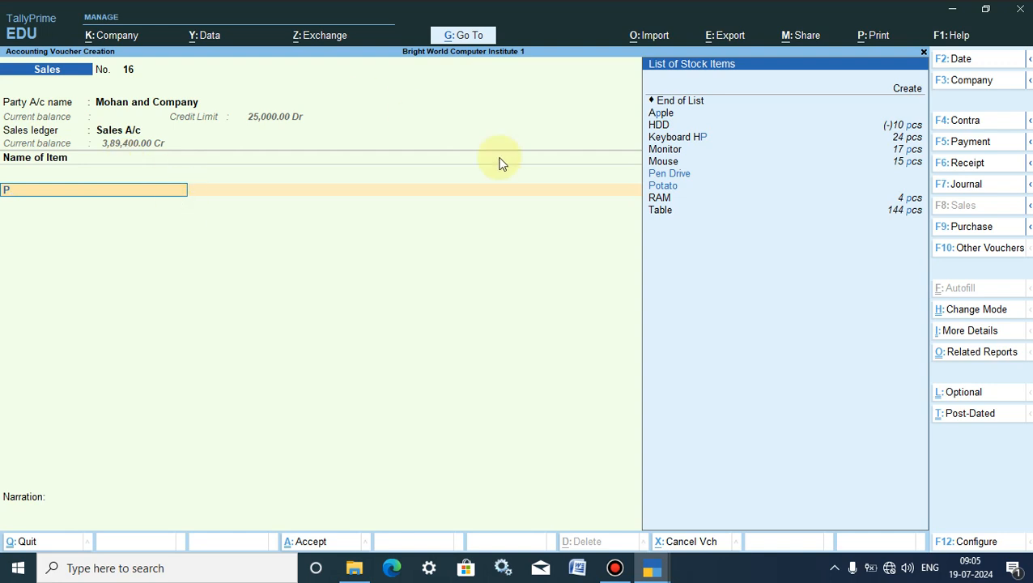
click(671, 216)
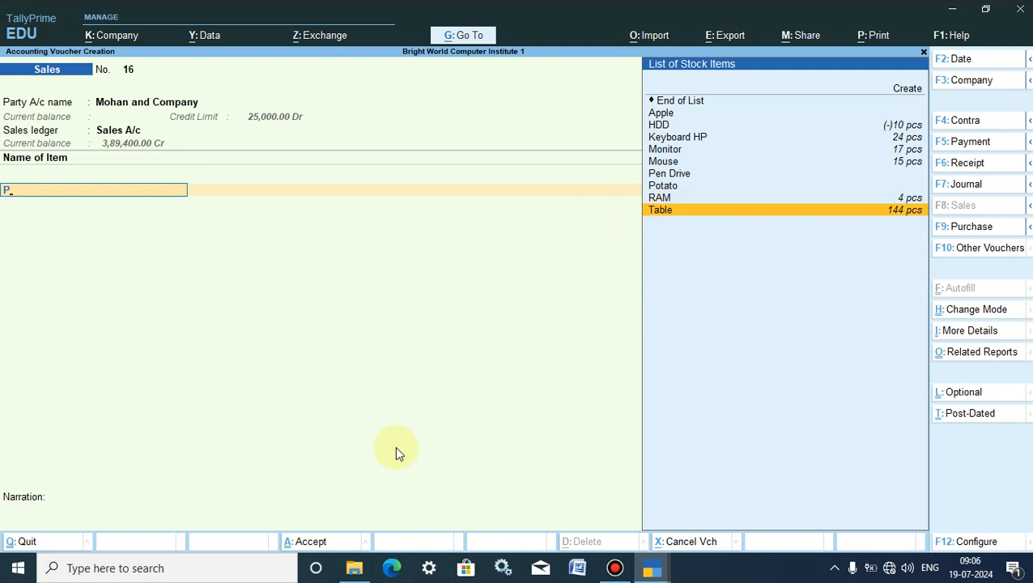
click(664, 212)
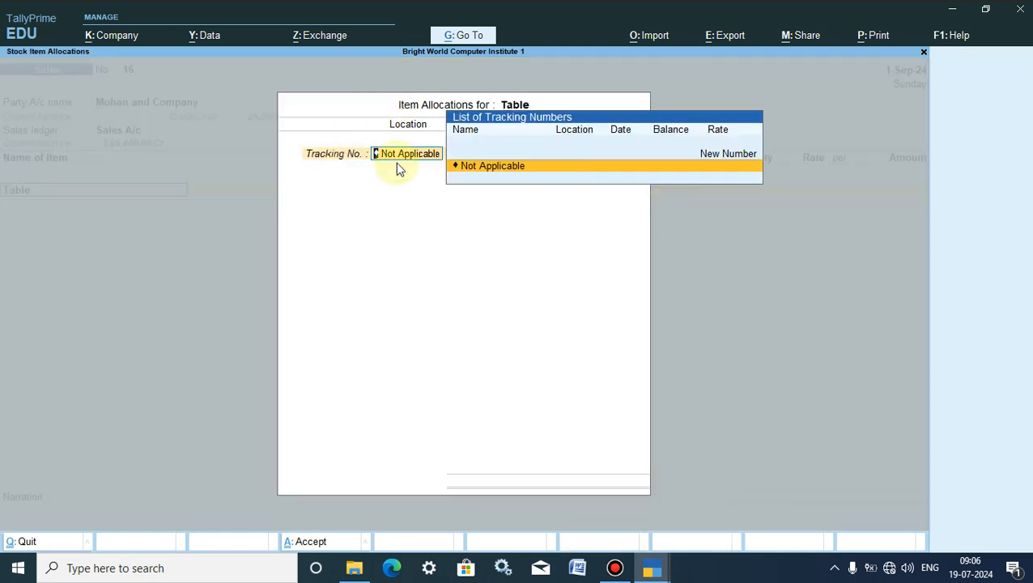
click(481, 169)
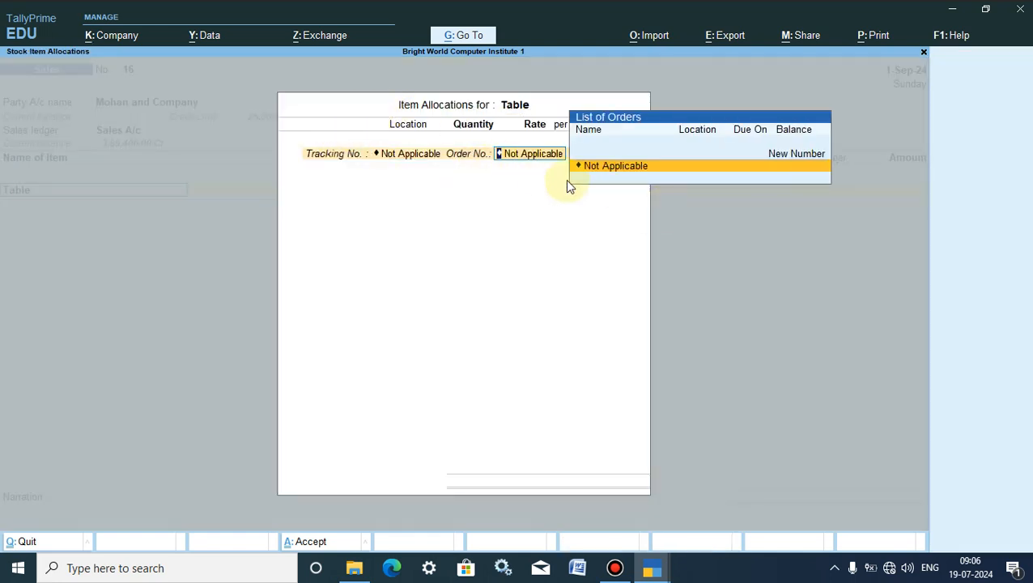
click(603, 168)
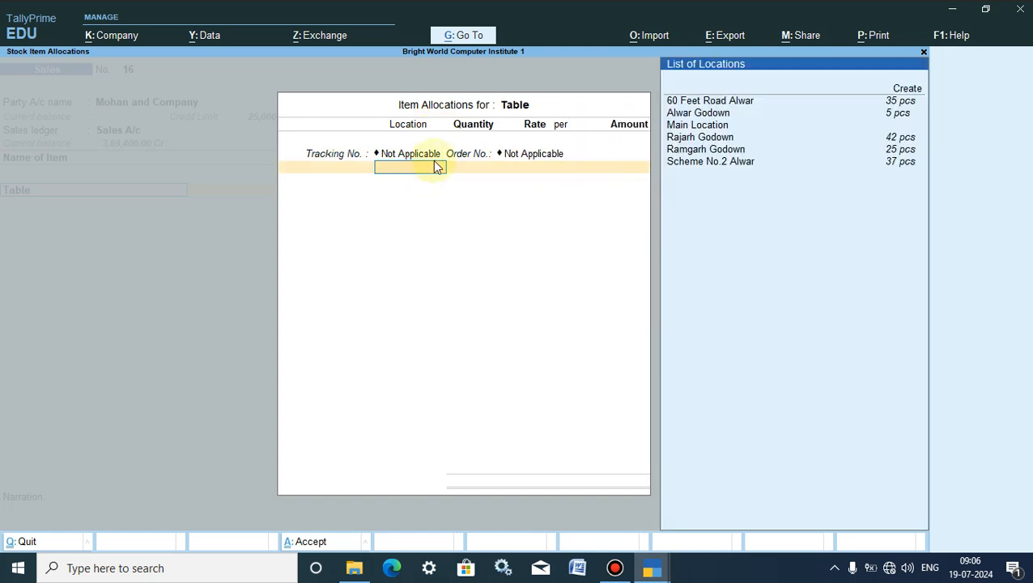
Allocate 25 pcs of Table from 60 Feet Road Alwar at the default rate and try to save the sales voucher
click(706, 102)
click(707, 102)
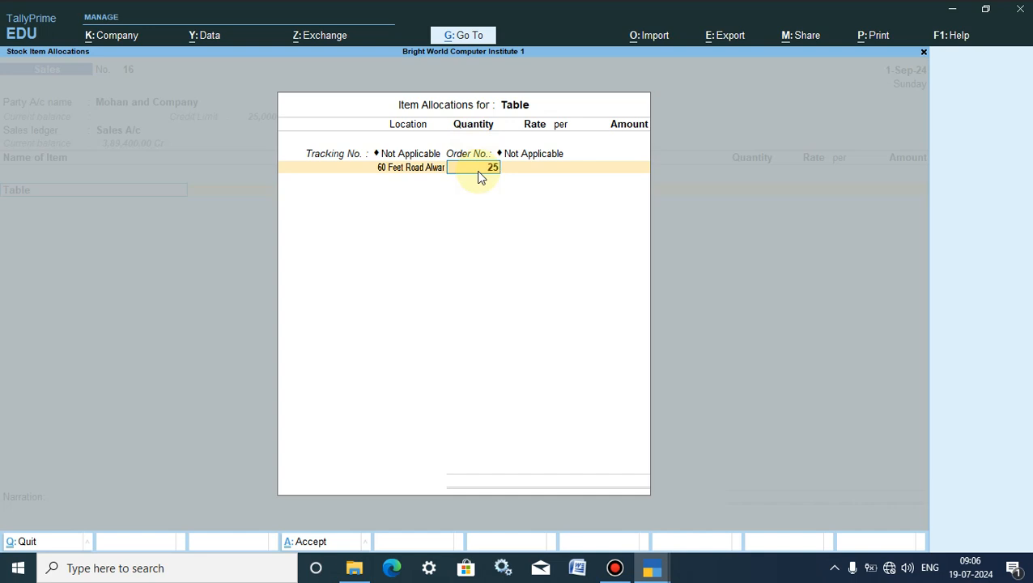
text(25)
key(Return)
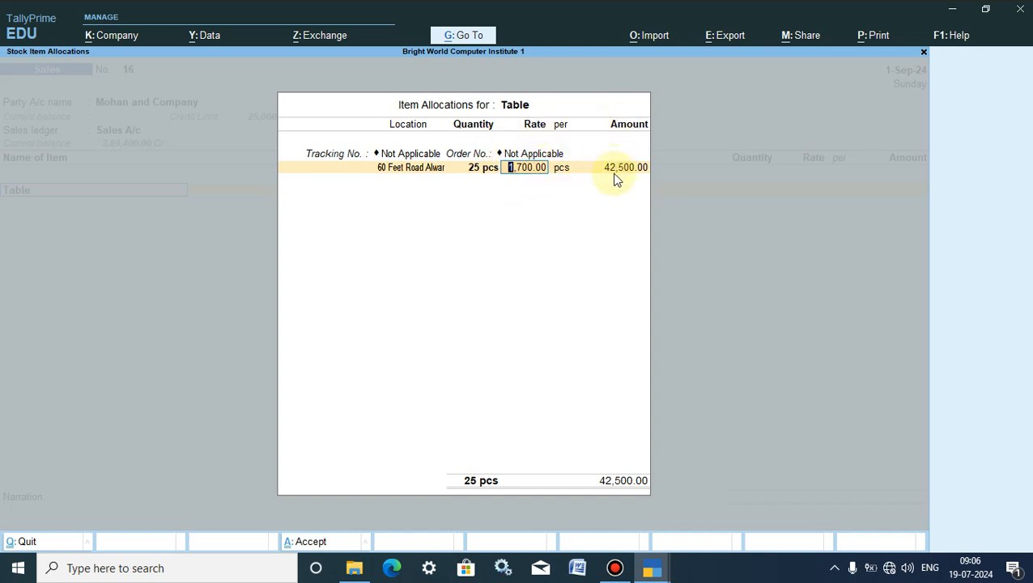
click(306, 541)
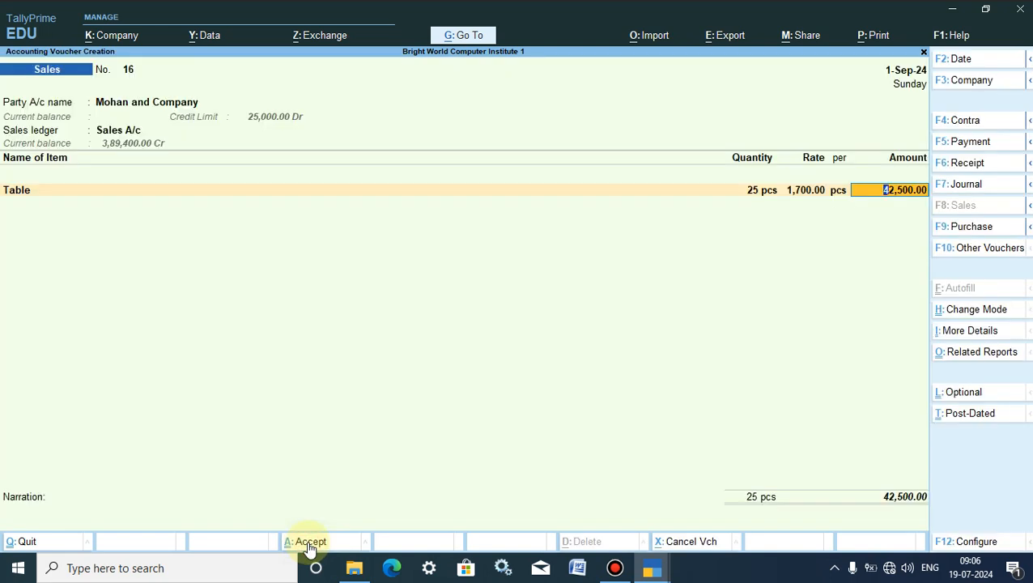
click(307, 541)
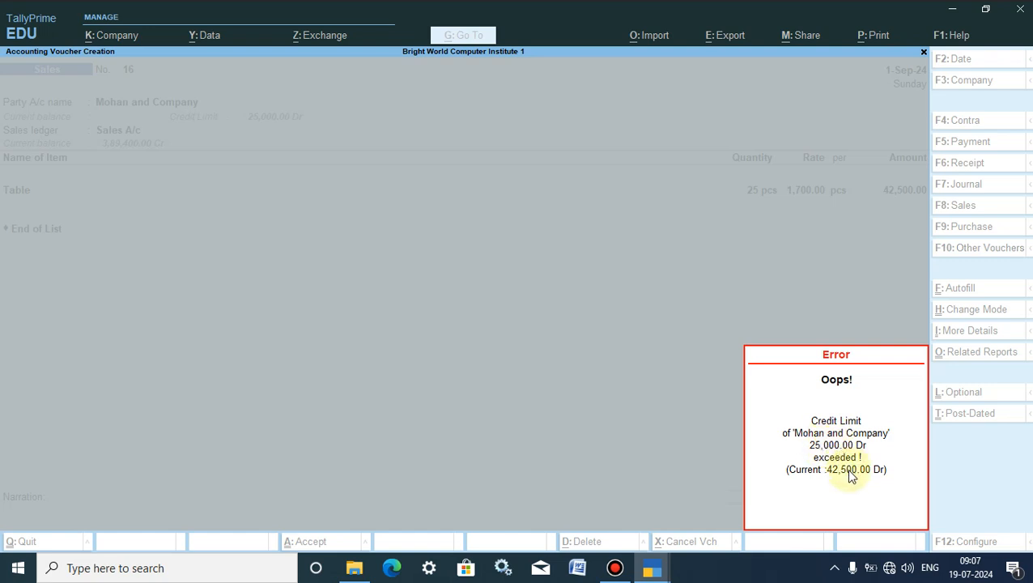
Dismiss the error and go through the voucher again, keeping the party, its dispatch and party details, and Sales A/c
click(731, 306)
key(Return)
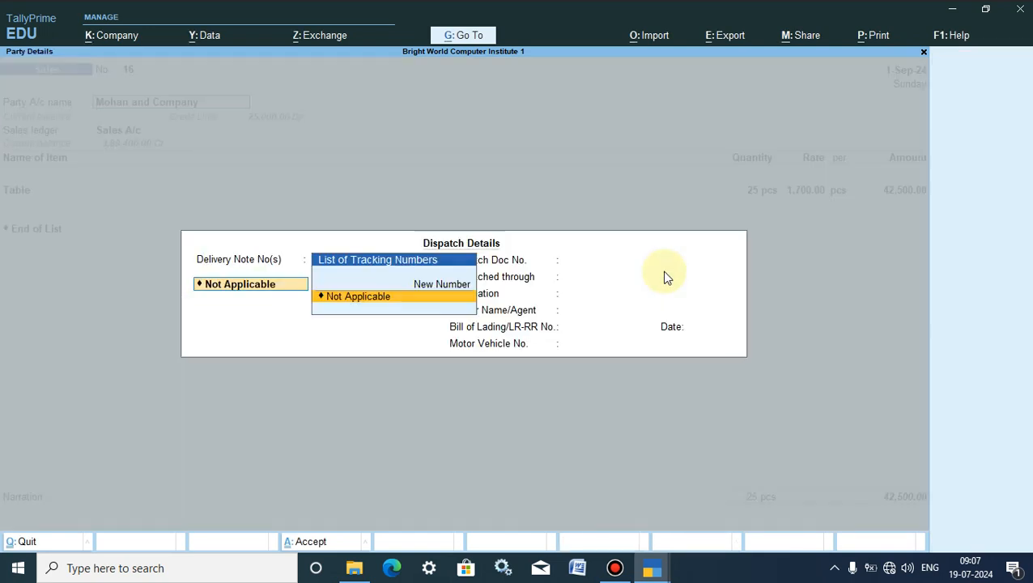
key(Return)
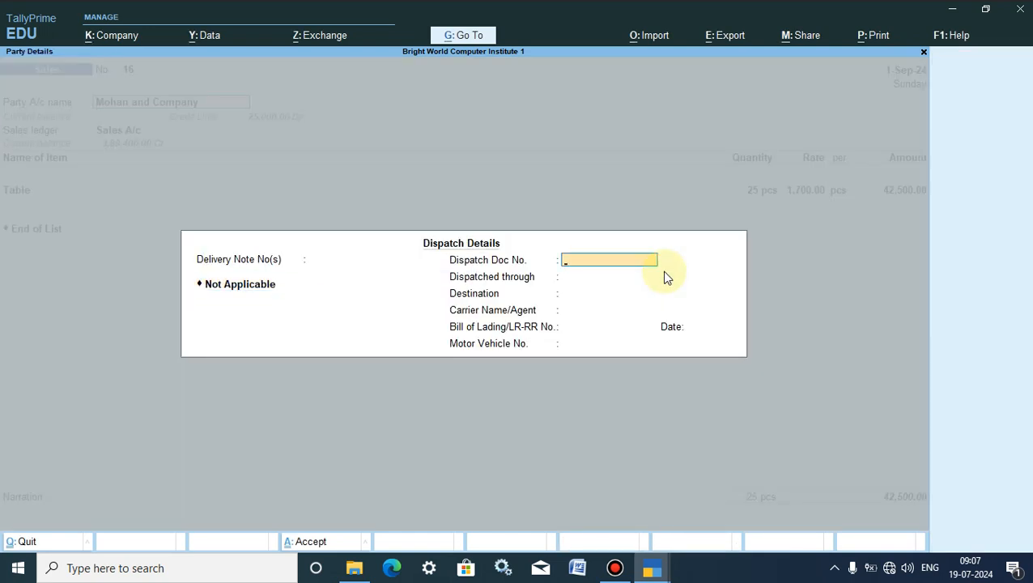
click(316, 541)
click(318, 541)
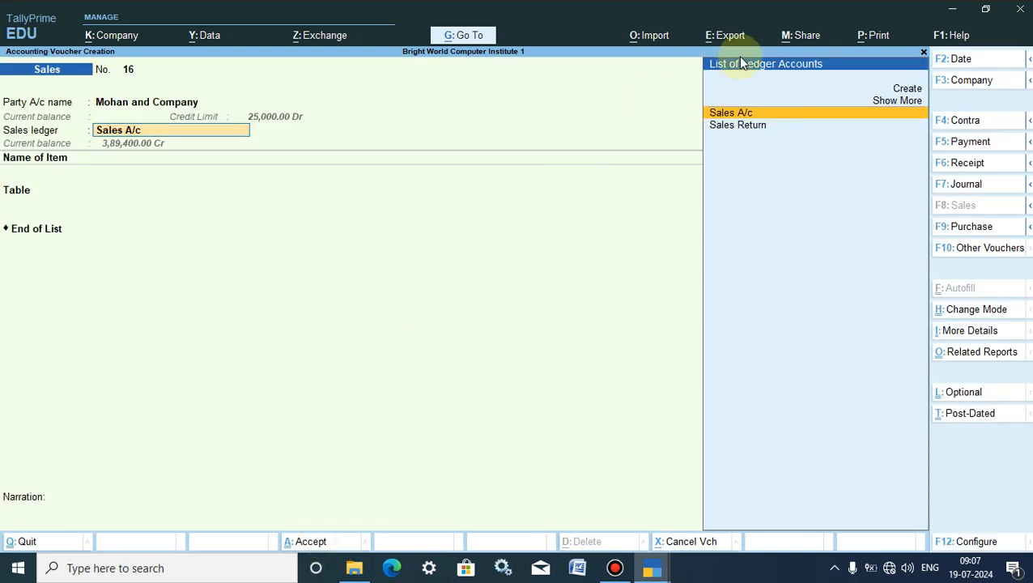
click(712, 113)
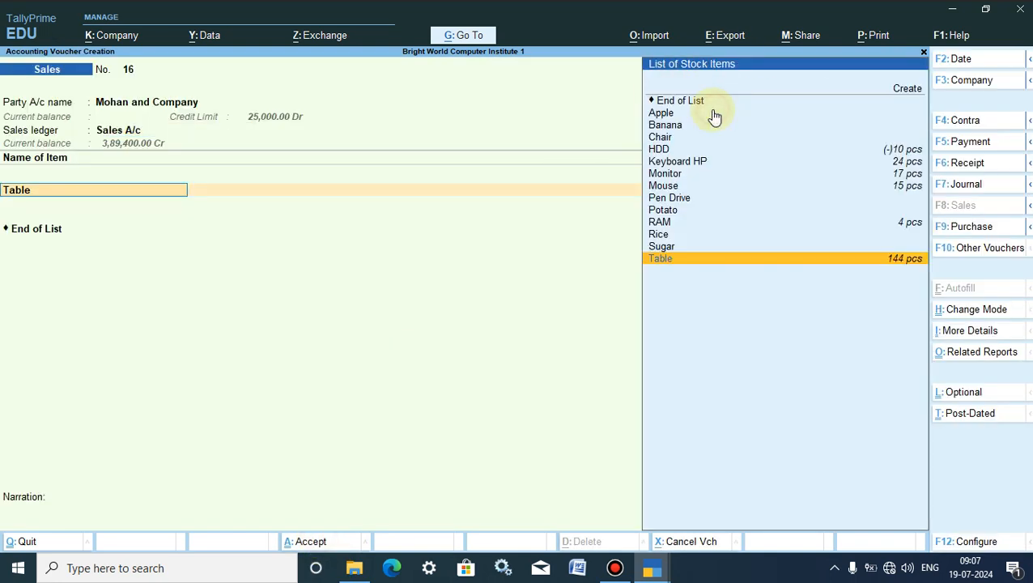
Reopen the Table item's allocation, keep its location 60 Feet Road Alwar, and set the quantity to 15 pcs
click(671, 258)
key(Return)
key(Return)
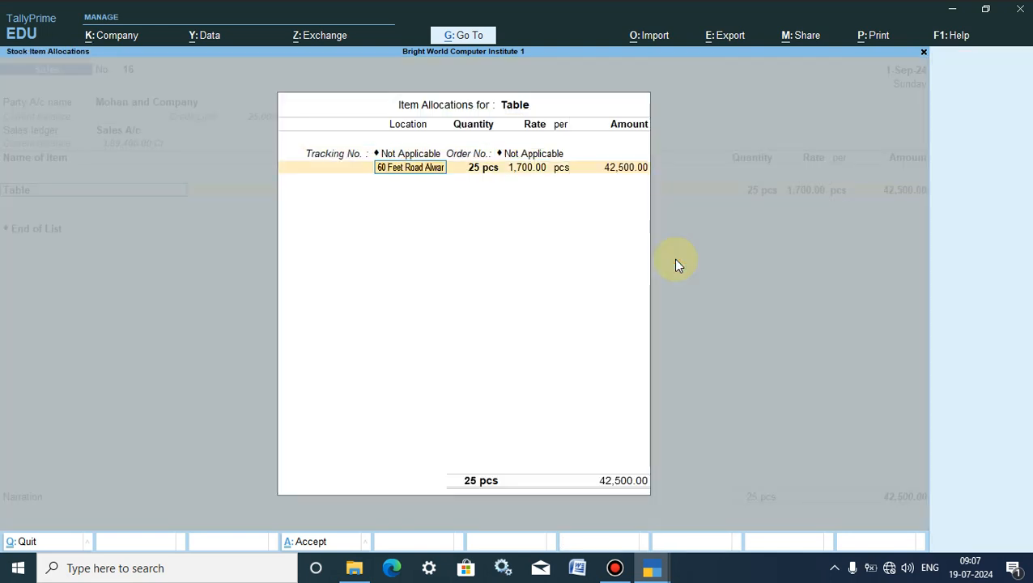
key(Return)
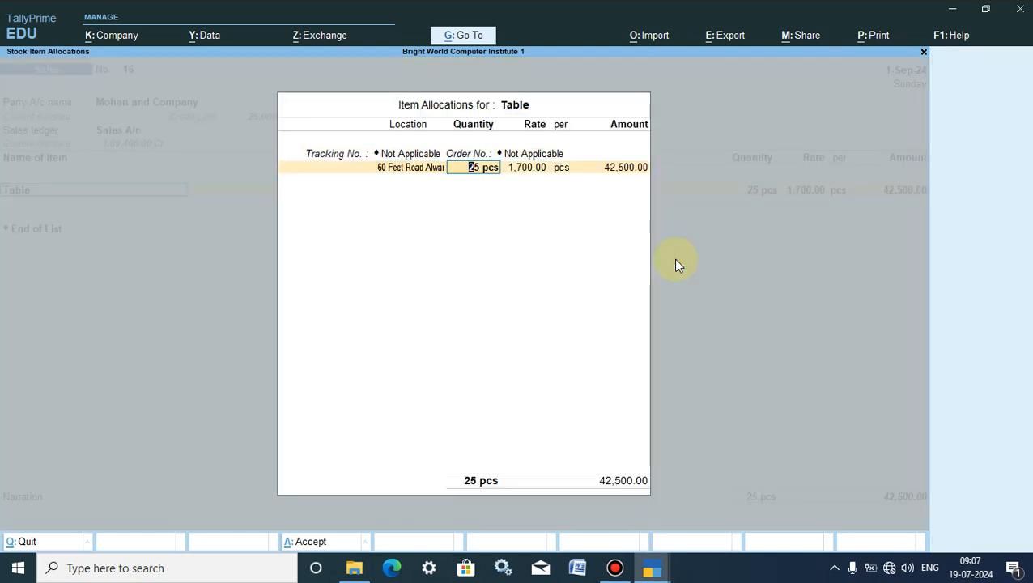
text(15)
key(Return)
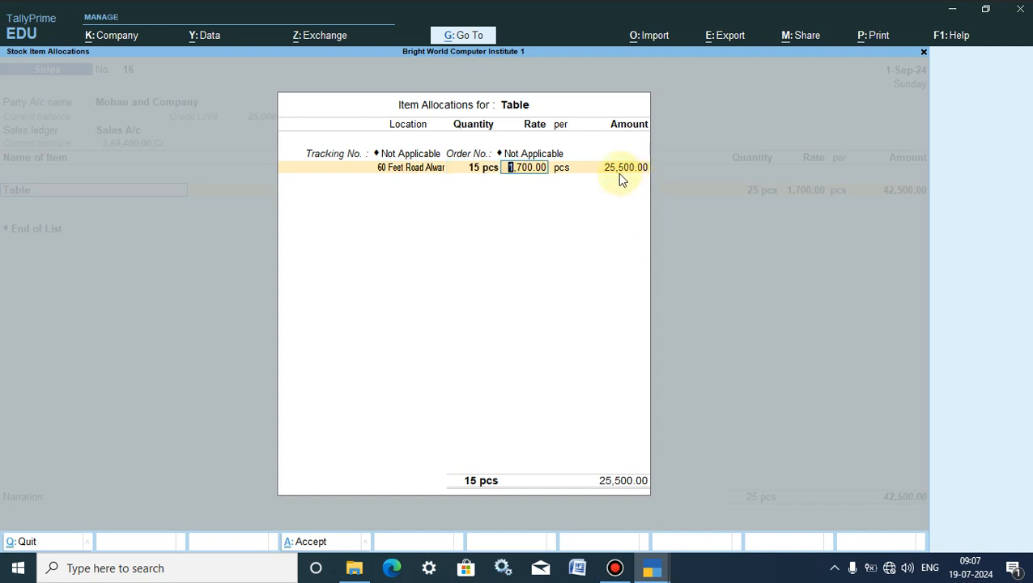
Set the Table quantity to 14 pcs, accept the allocation and save the sales voucher
click(477, 174)
text(14)
key(Return)
click(310, 544)
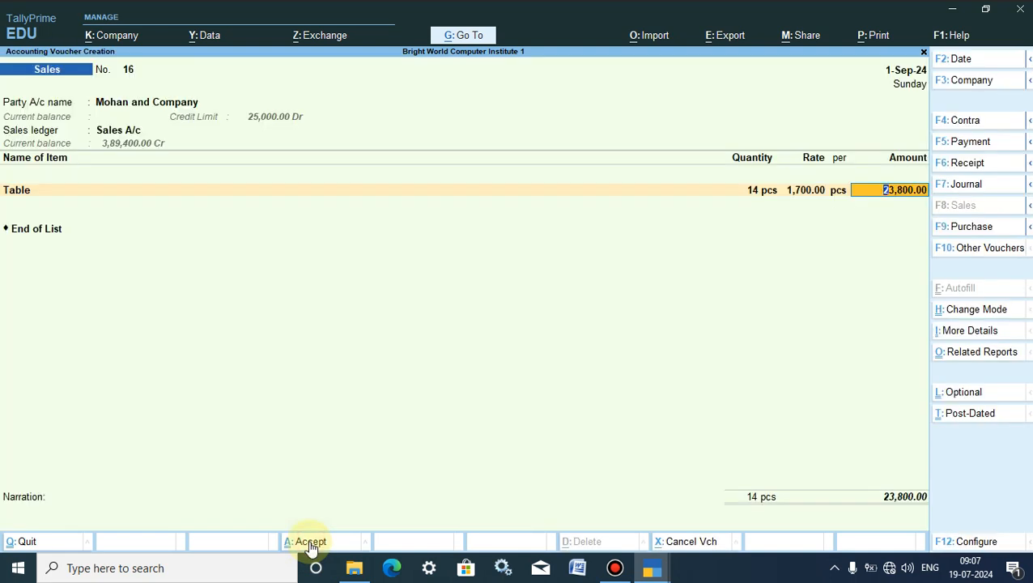
click(310, 544)
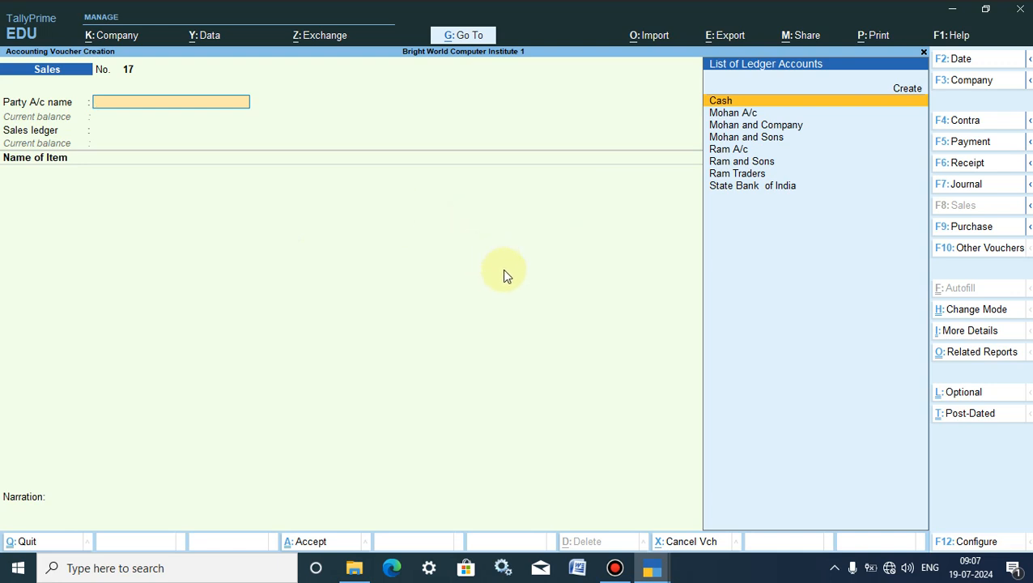
Go back to sales voucher No. 16 and open its party ledger, Mohan and Company, for alteration
key(Page_Up)
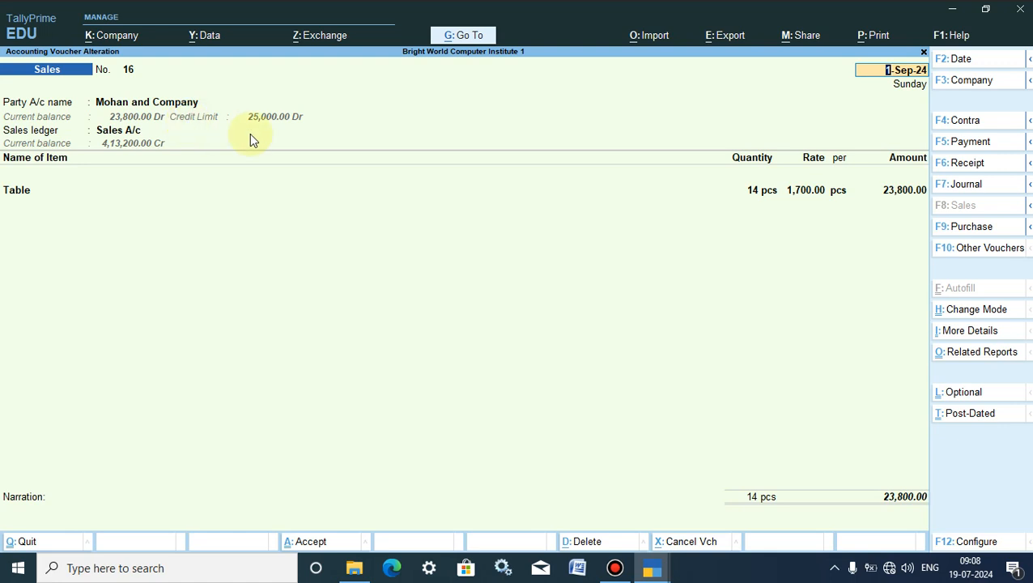
click(126, 107)
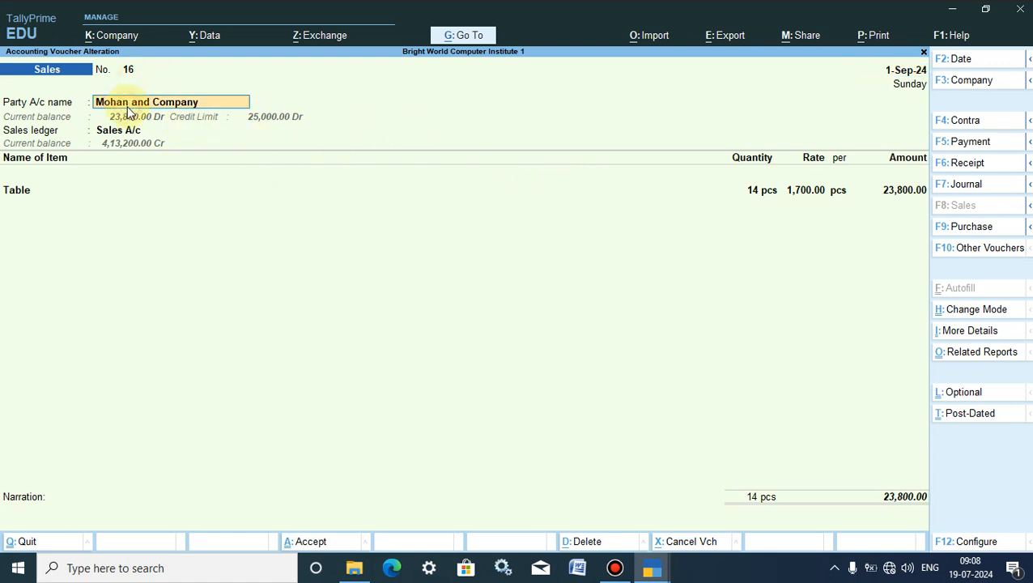
key(ctrl)
key(ctrl+Return)
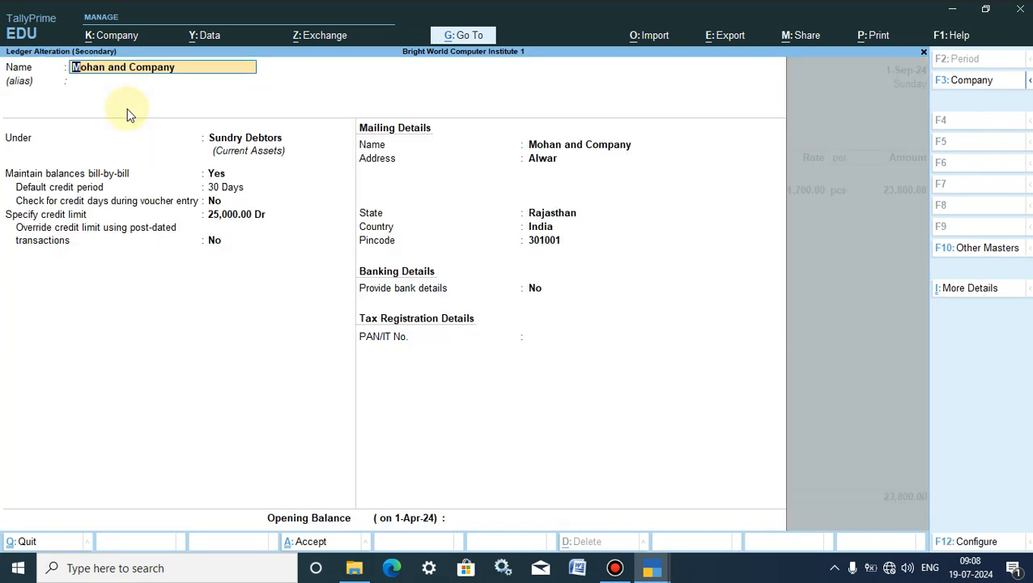
Set the Mohan and Company credit limit to 50000 and accept the ledger
click(240, 218)
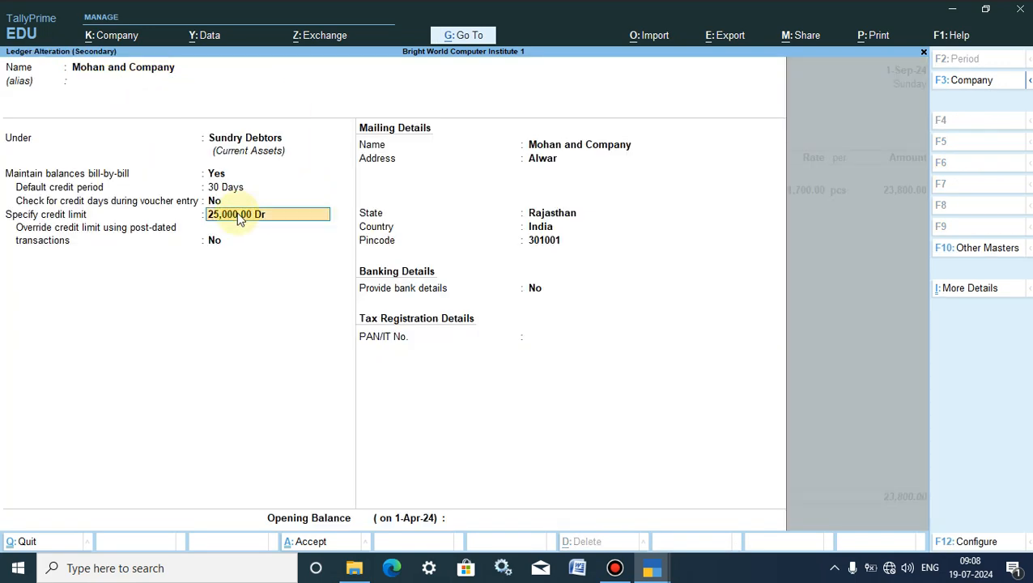
text(50000)
key(Return)
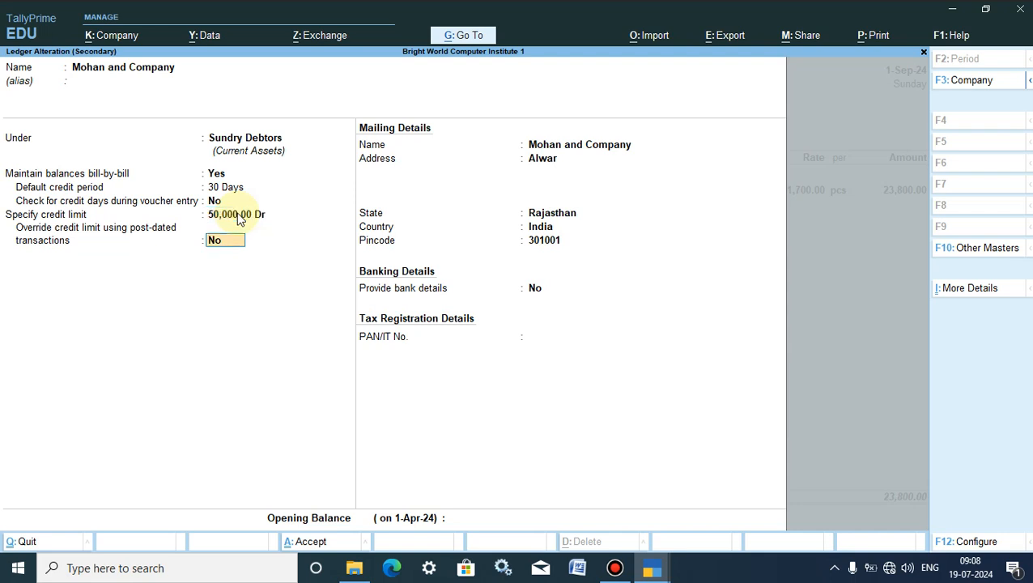
click(312, 541)
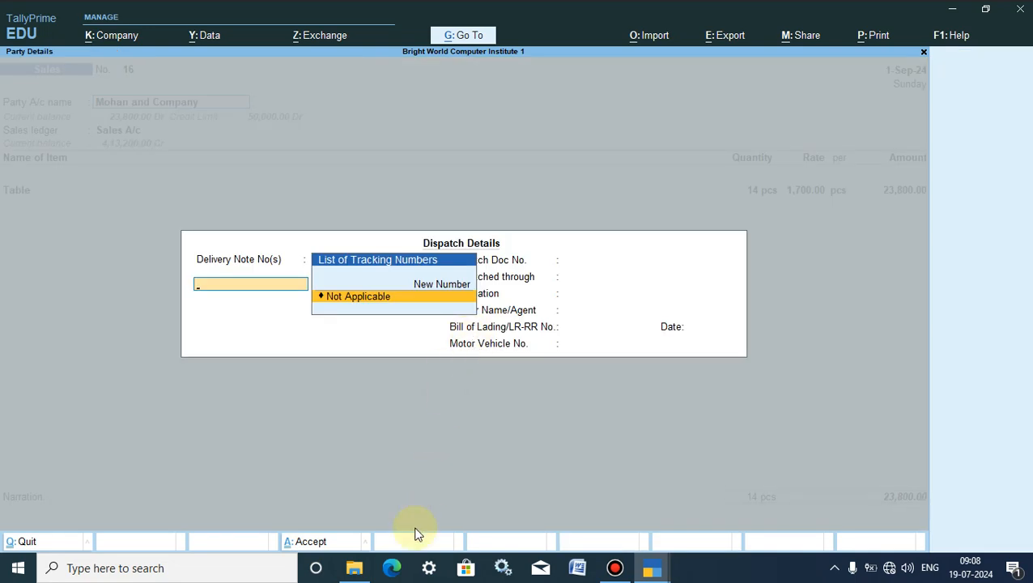
Accept the voucher's dispatch and party details and save the altered sales voucher
click(307, 541)
click(307, 542)
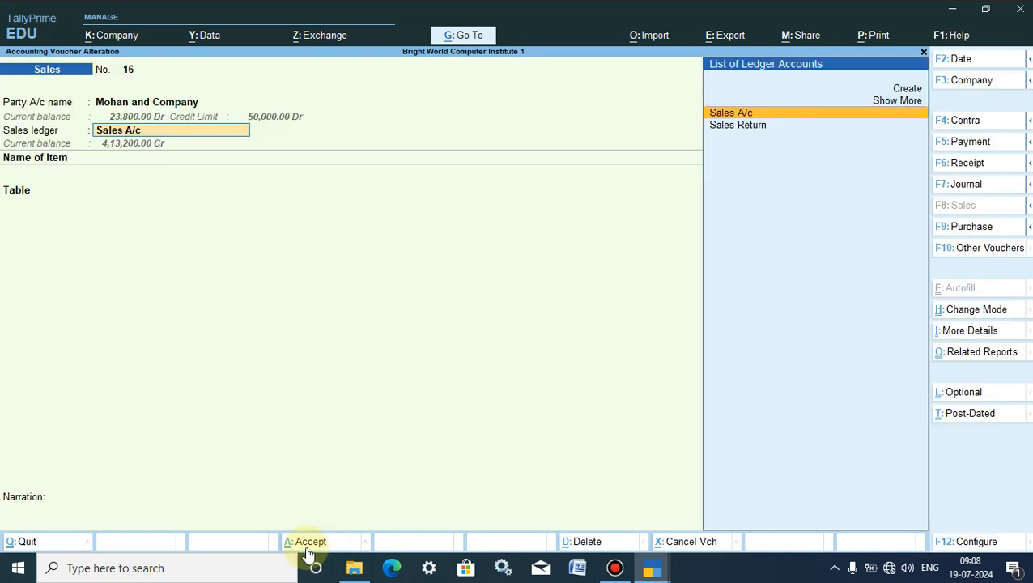
click(310, 543)
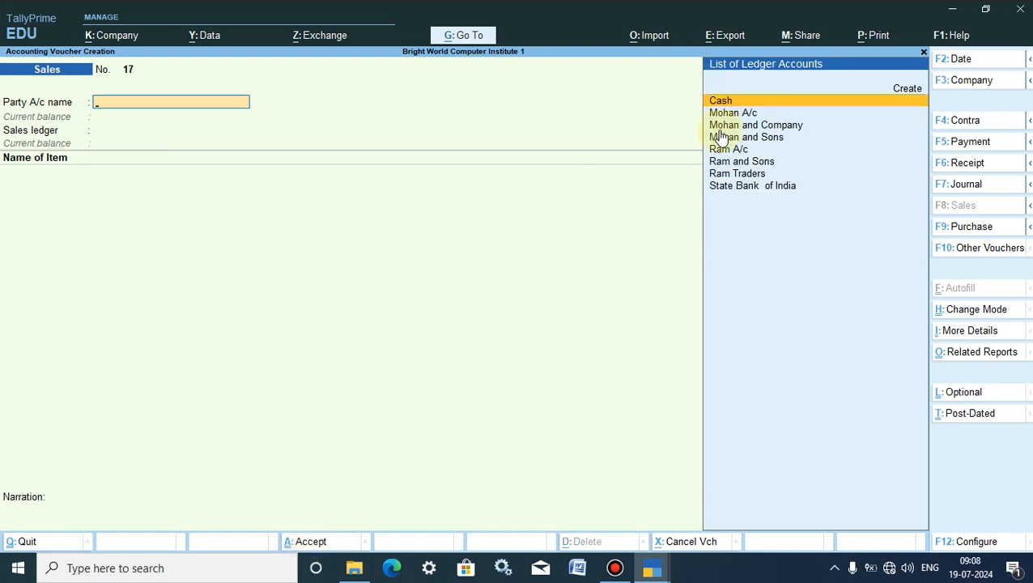
Go back to sales voucher No. 16 and open the item allocations for Table at its quantity
key(Page_Up)
click(765, 192)
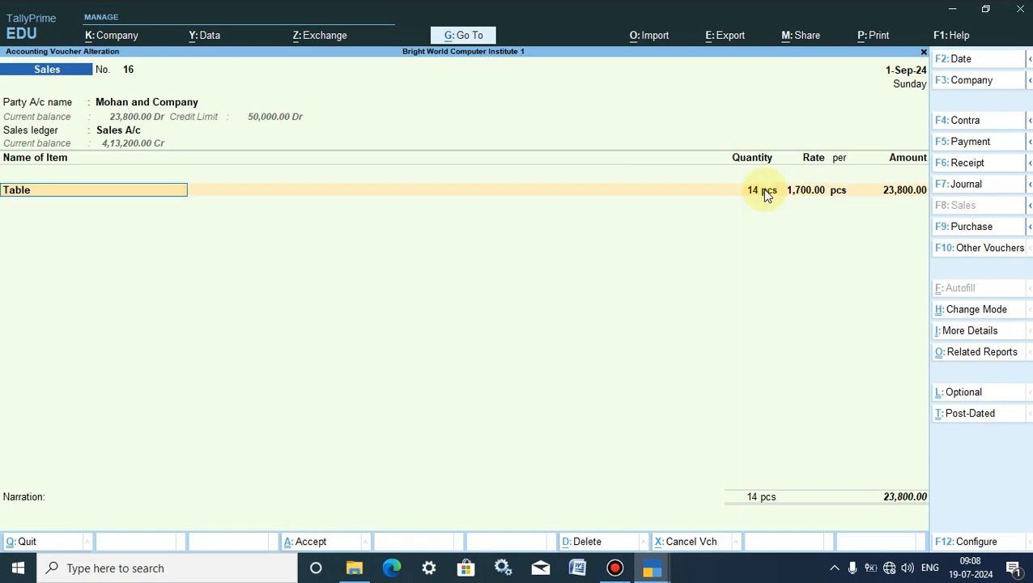
click(765, 190)
key(Return)
key(Return)
key(Return)
key(Return)
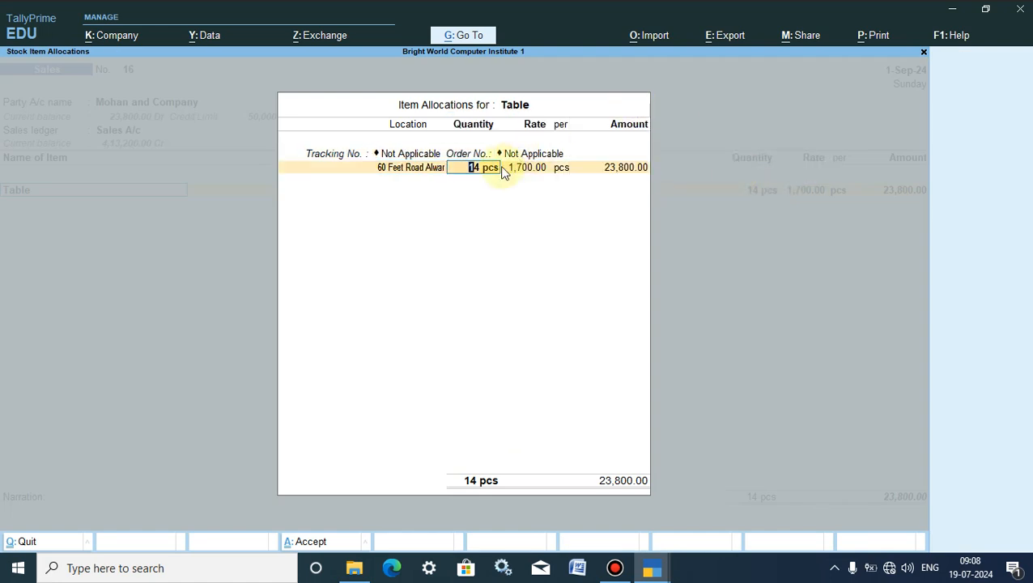
Set the Table quantity to 25 pcs, accept the allocation and save the altered sales voucher
text(25)
key(Return)
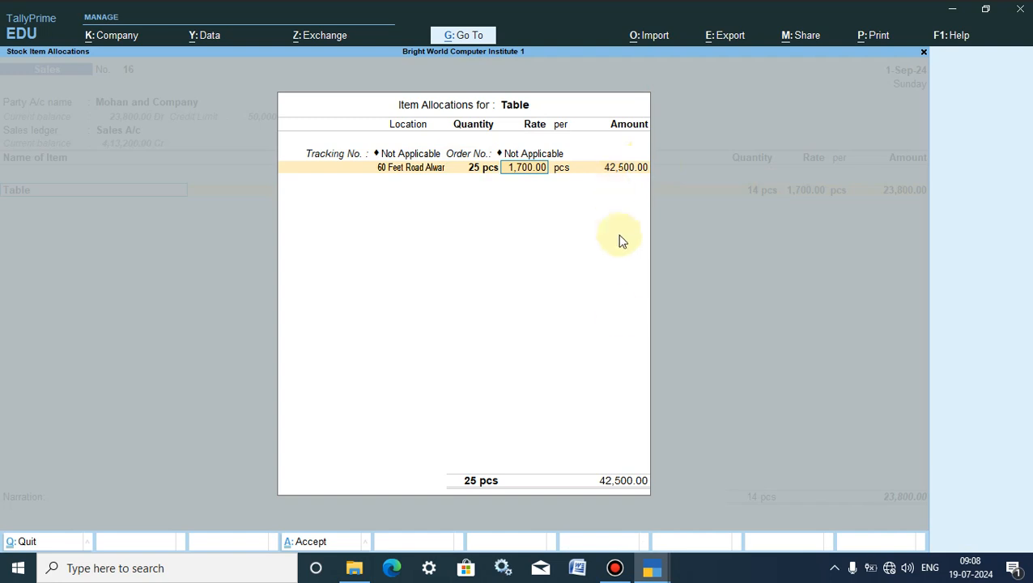
click(306, 544)
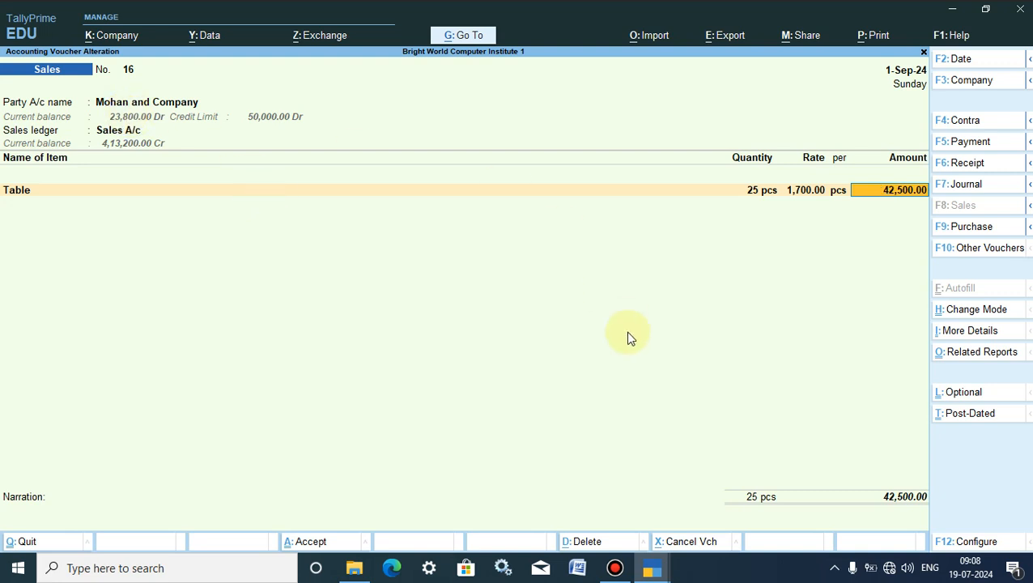
click(299, 540)
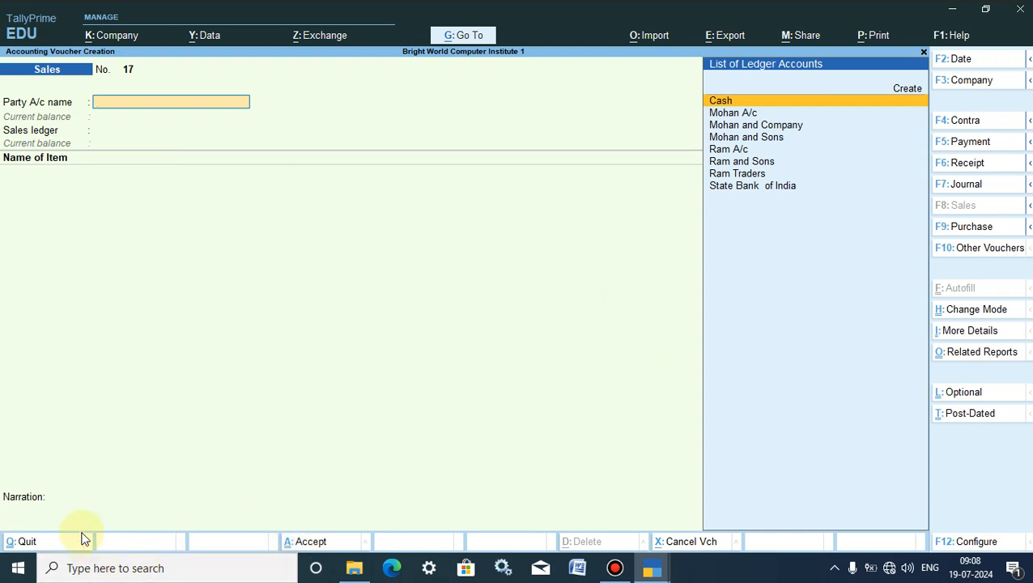
Leave voucher entry and open Mohan and Company's sales voucher No. 16 from the Day Book
click(24, 541)
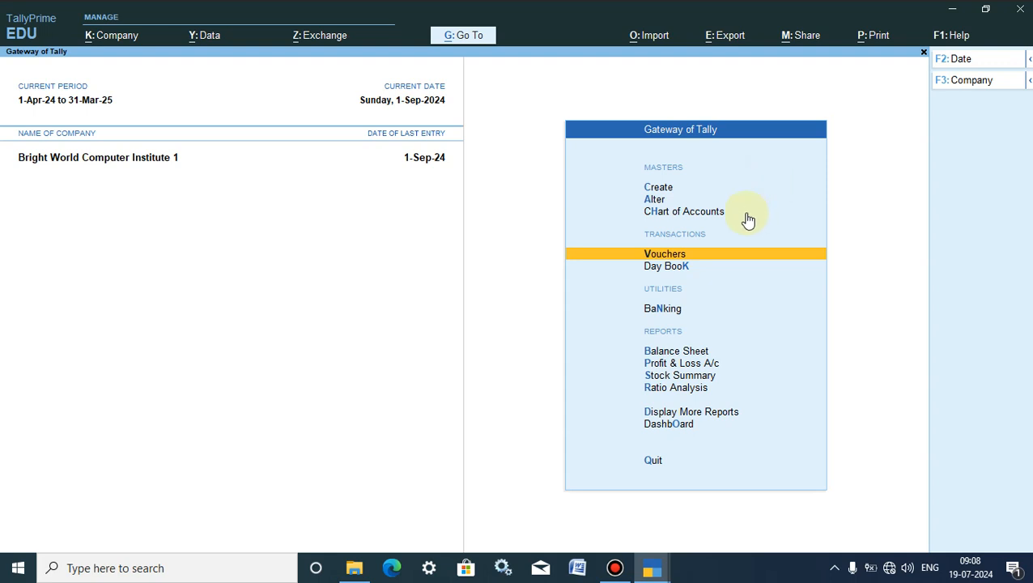
click(654, 267)
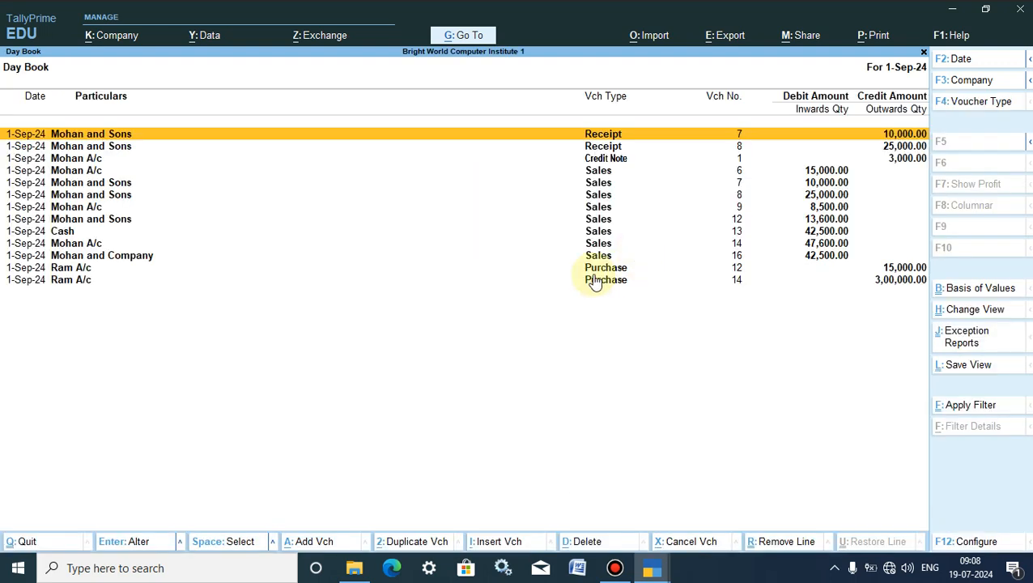
double_click(597, 256)
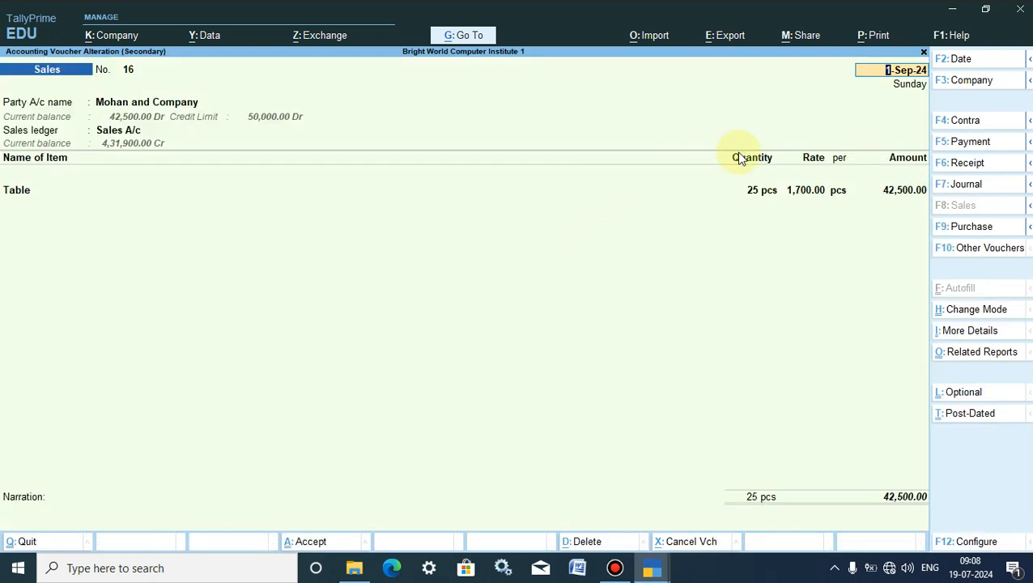